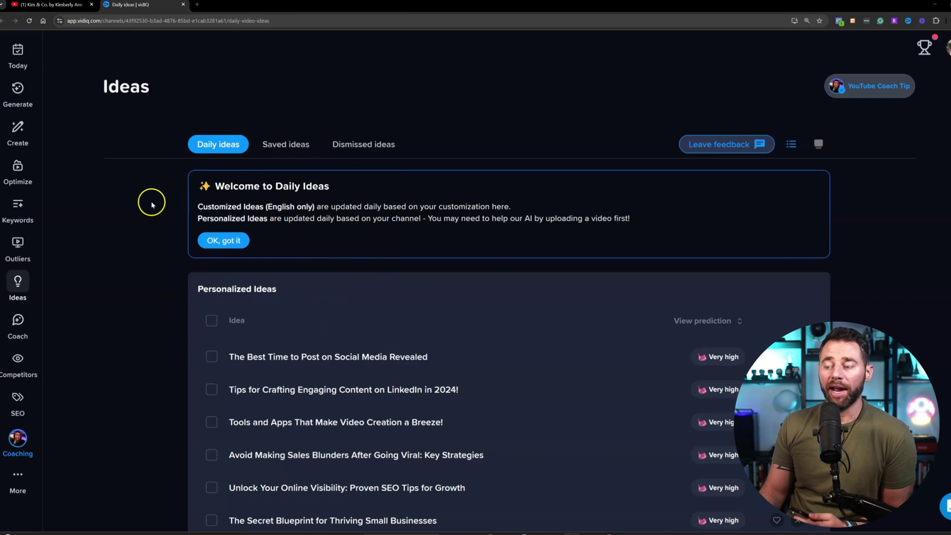
Step: Switch over to the YouTube channel page, where vidIQ shows 35 views in 60 minutes
left_click(49, 4)
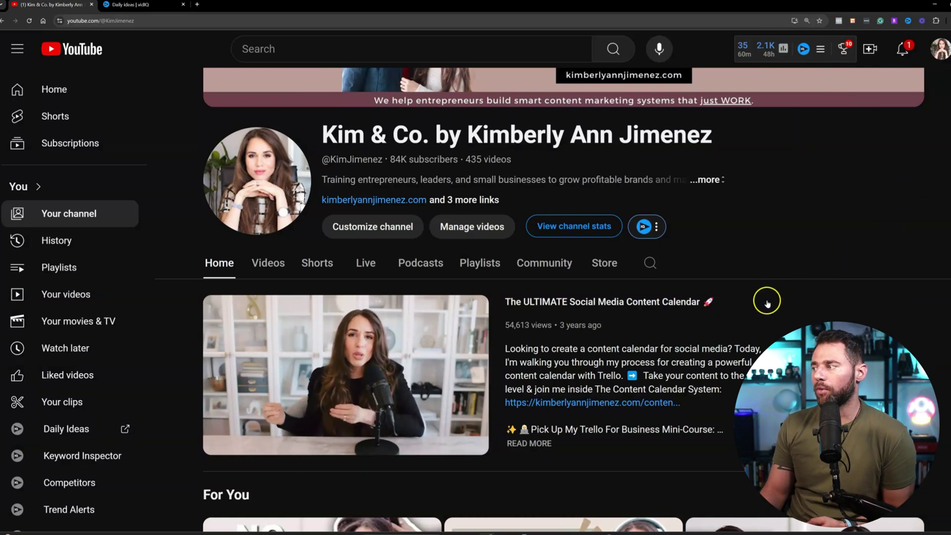
Step: Open the vidIQ actions list beside View channel stats, then dismiss it
left_click(645, 227)
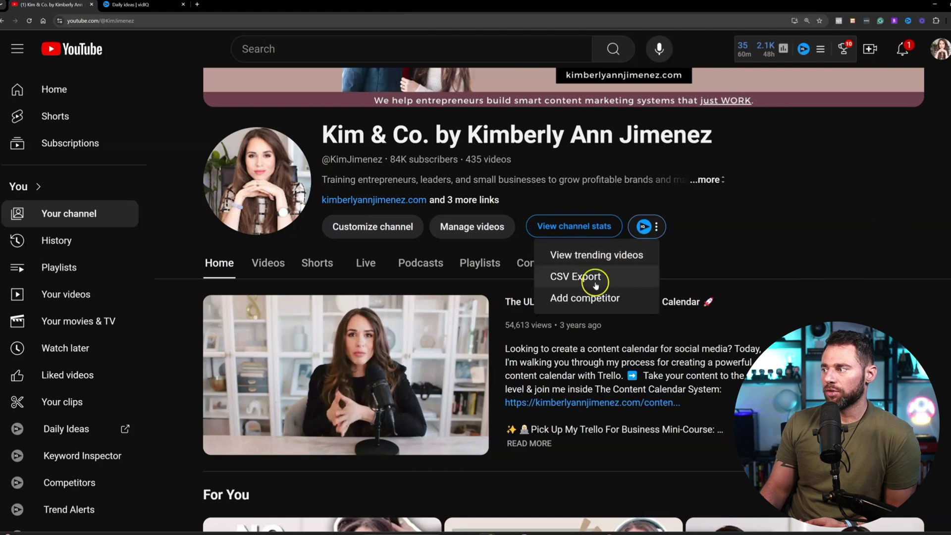
left_click(809, 251)
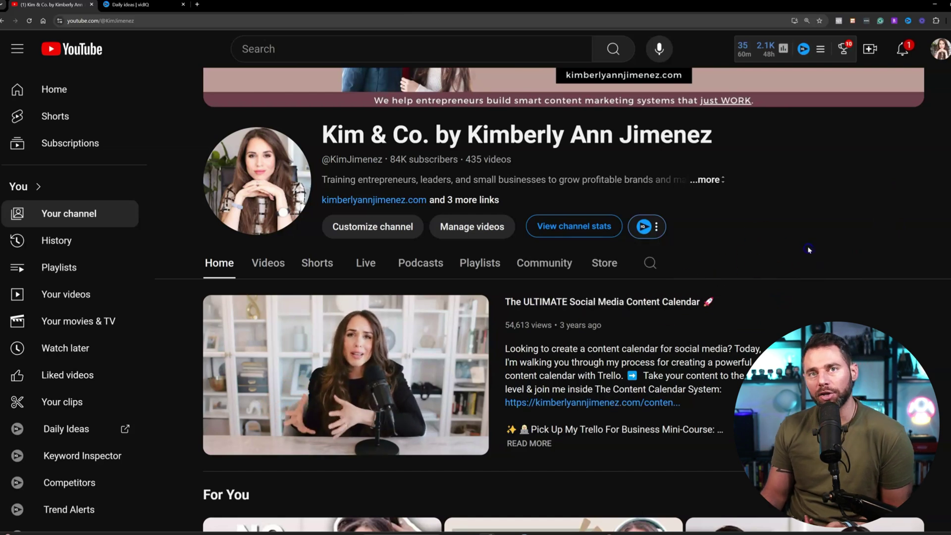
Step: Return to vidIQ's Daily ideas page and scroll down the Personalized Ideas list
left_click(804, 49)
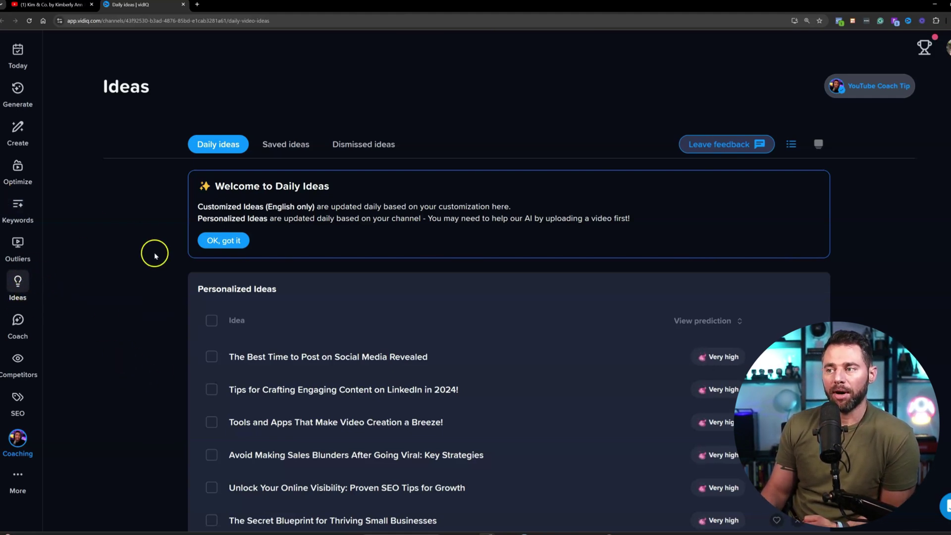
scroll(114, 354, "down", 4)
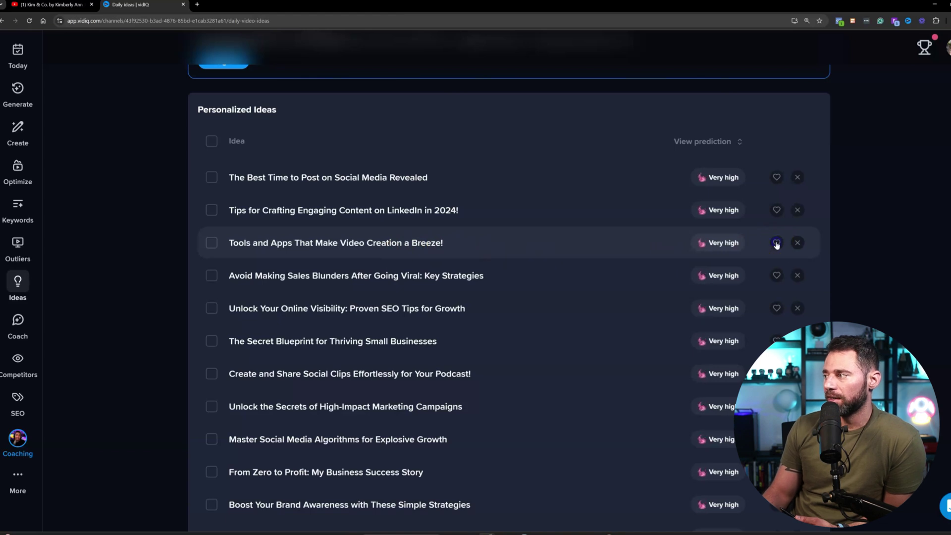
left_click(777, 243)
scroll(419, 276, "up", 4)
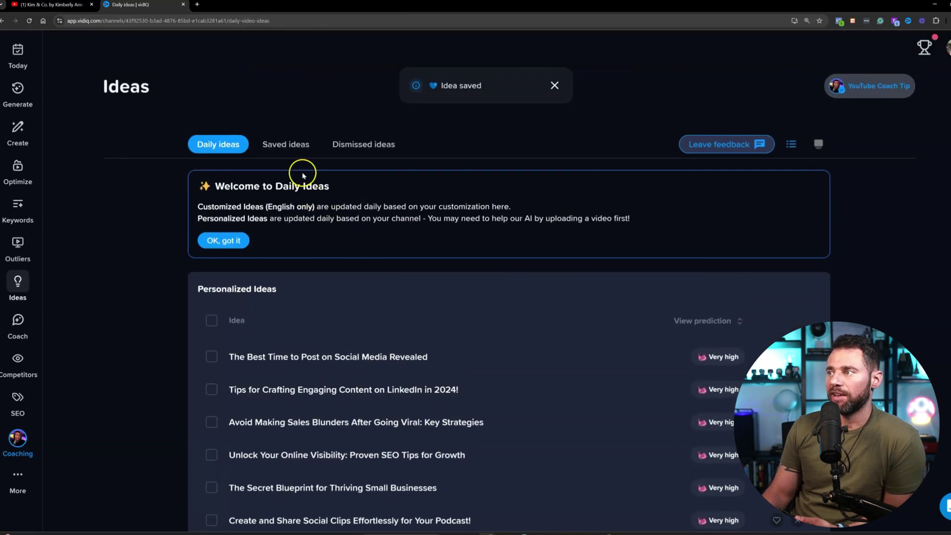
left_click(294, 149)
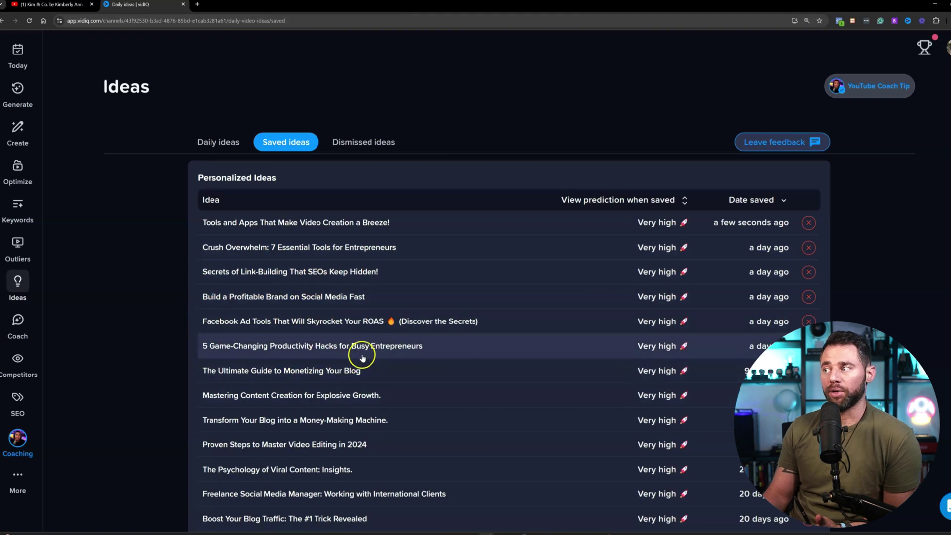
scroll(318, 321, "down", 1)
scroll(312, 319, "down", 6)
scroll(312, 318, "up", 7)
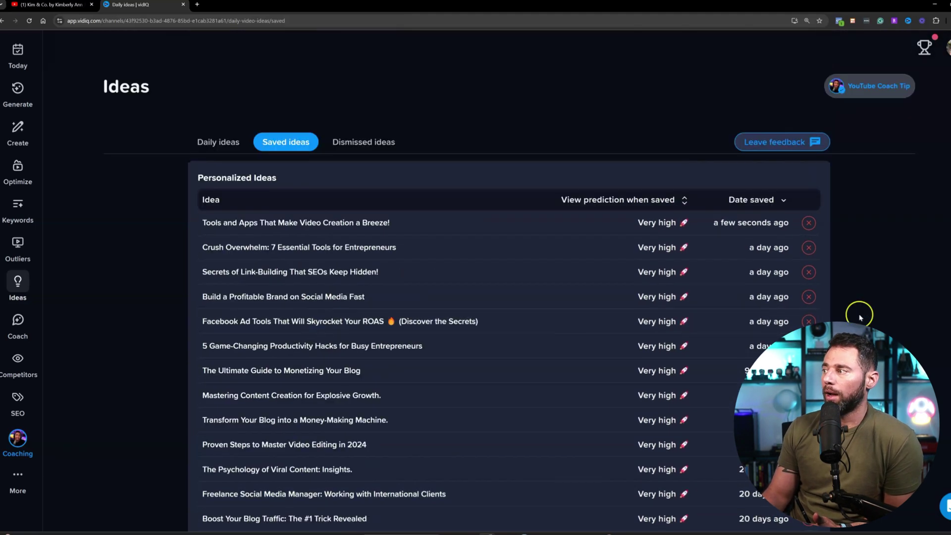
left_click(366, 144)
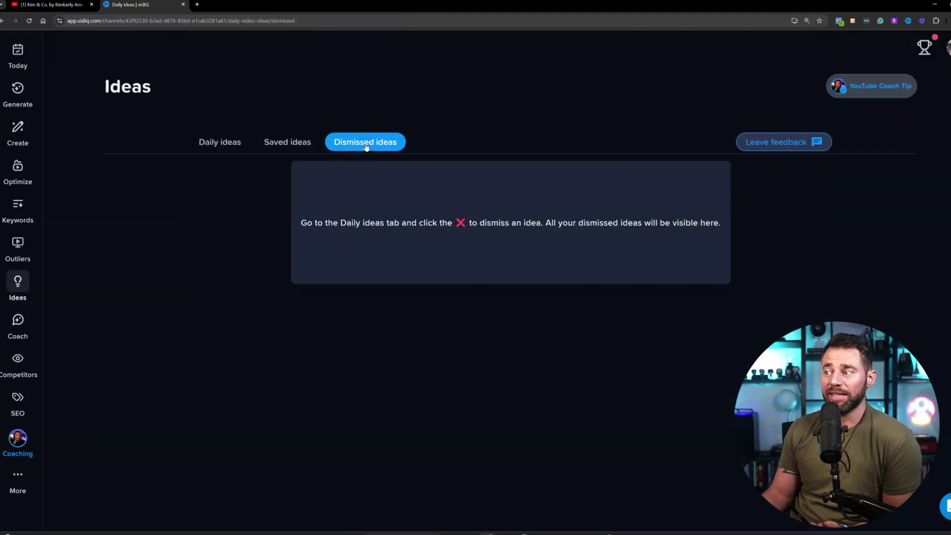
left_click(300, 145)
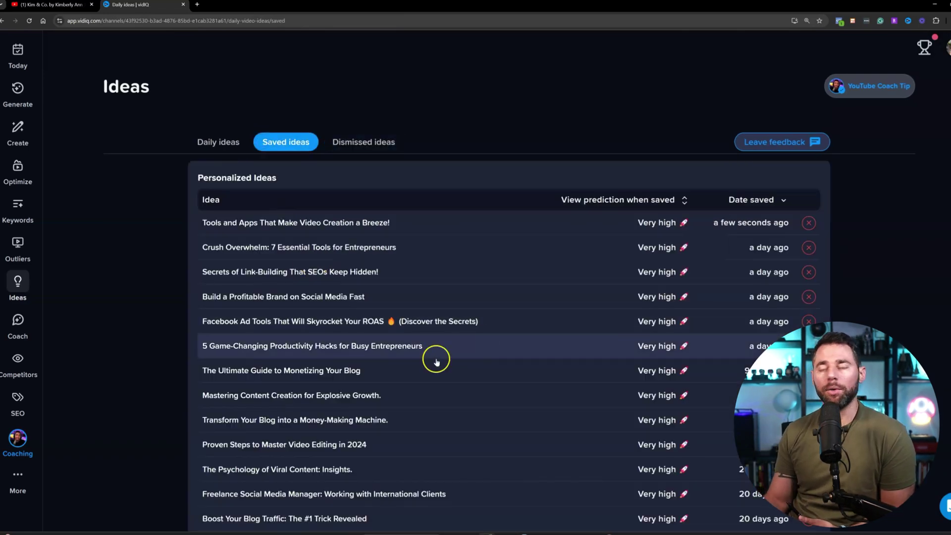
scroll(518, 446, "down", 10)
scroll(520, 416, "down", 4)
scroll(404, 374, "up", 13)
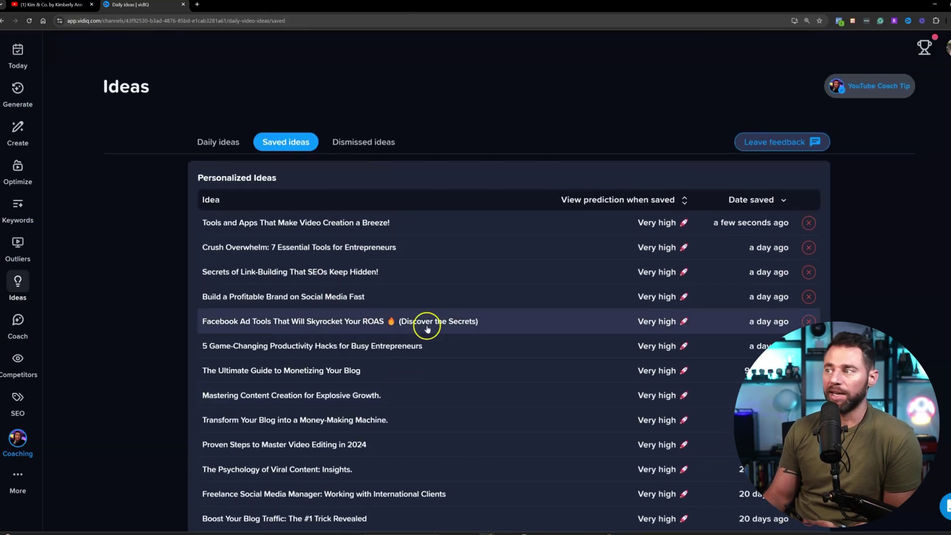
left_click(367, 143)
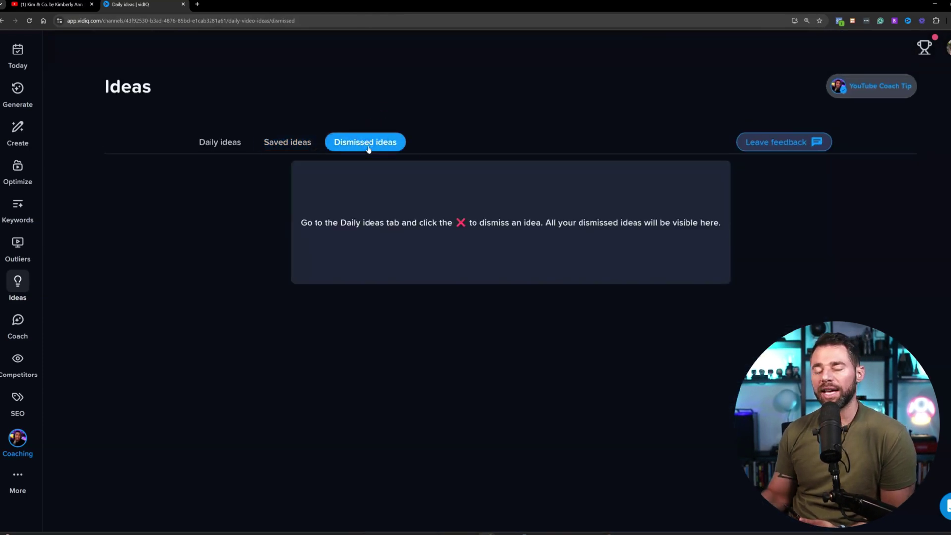
left_click(219, 141)
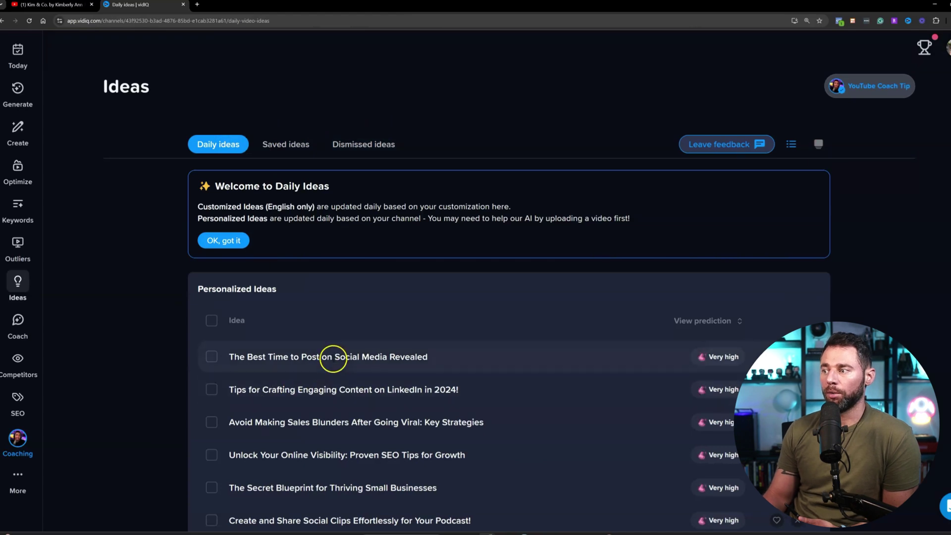
Step: Copy the idea 'The Best Time to Post on Social Media Revealed' into Generate's topic field
left_click(211, 357)
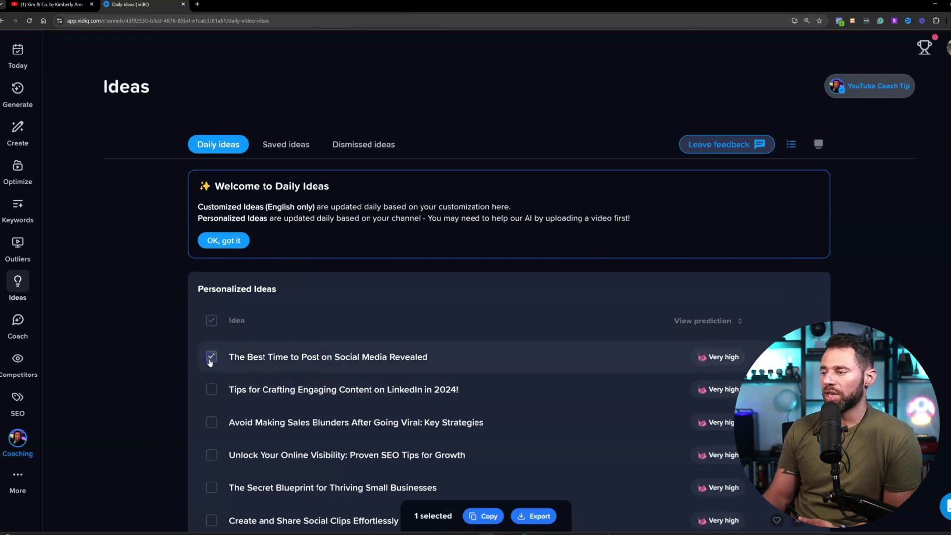
left_click(472, 516)
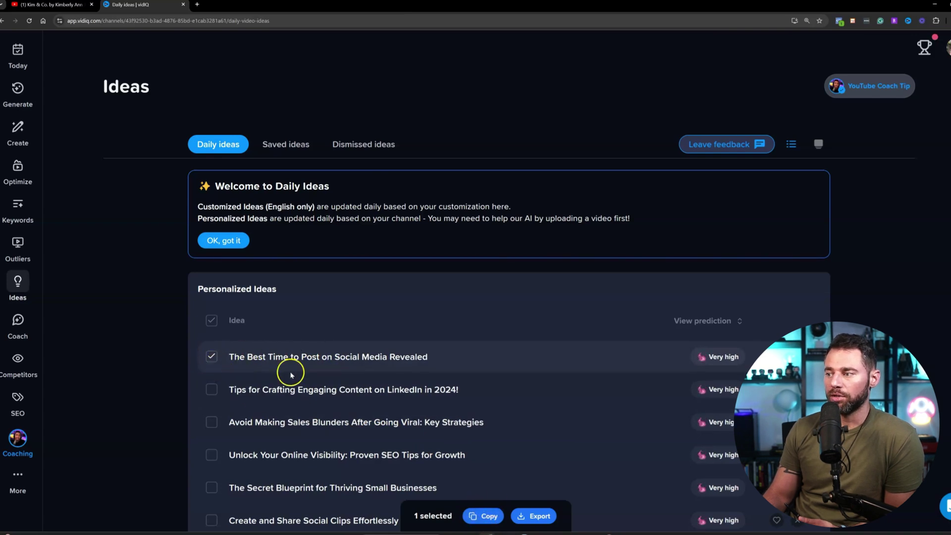
left_click(211, 357)
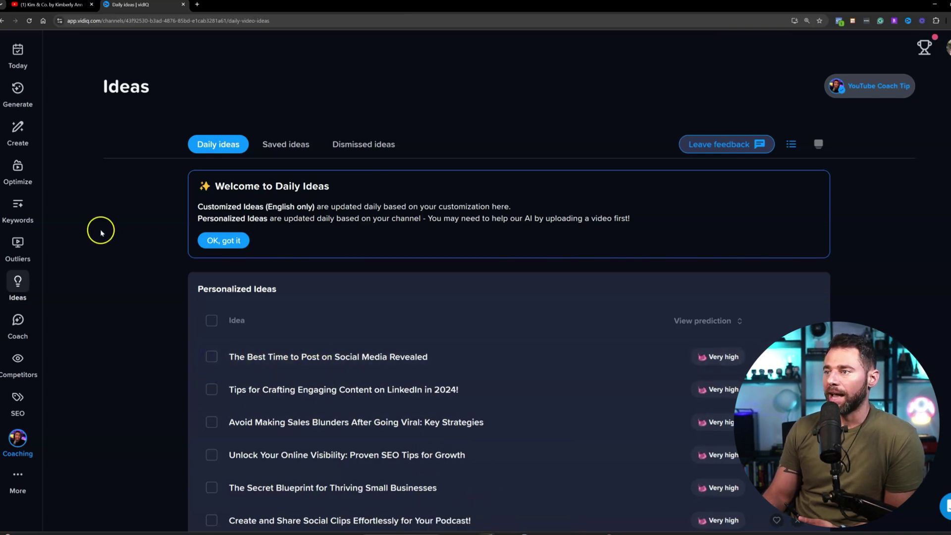
left_click(20, 143)
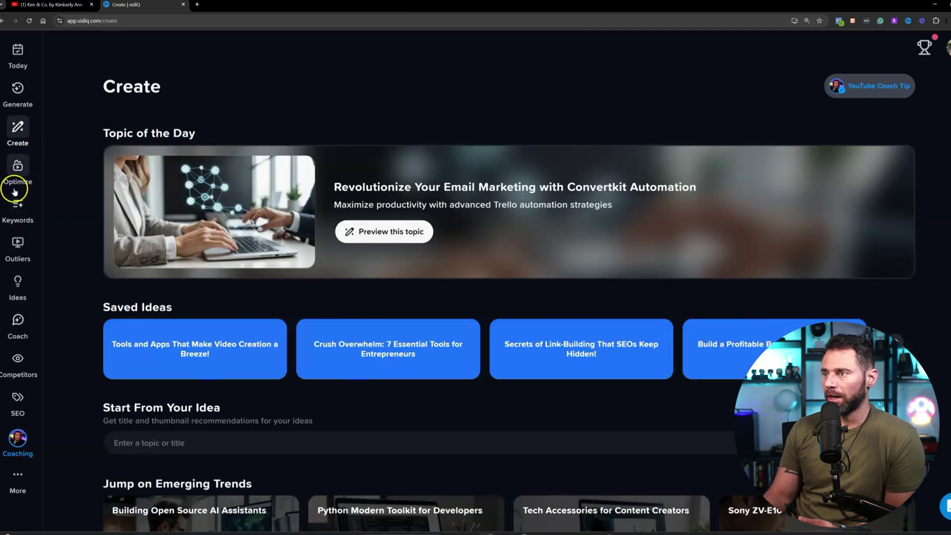
left_click(18, 96)
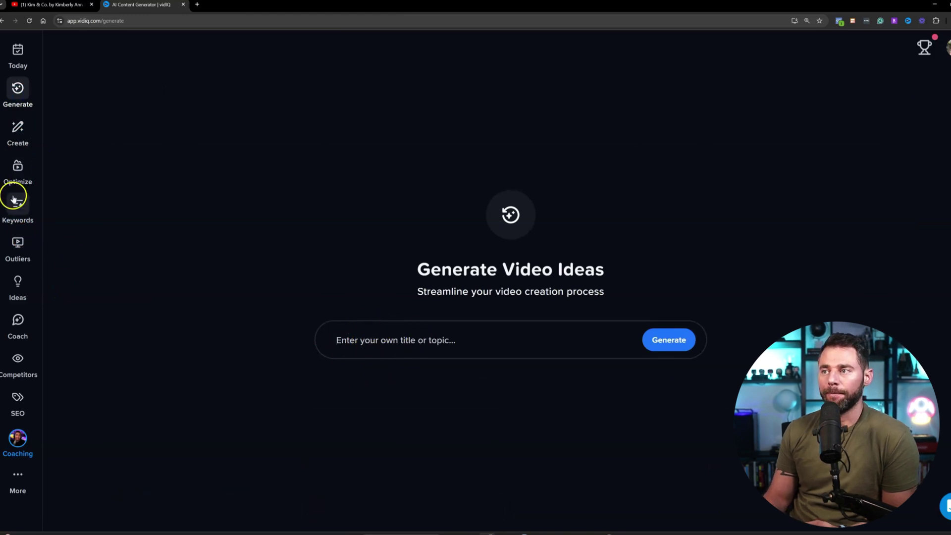
left_click(18, 284)
left_click(212, 356)
left_click(483, 516)
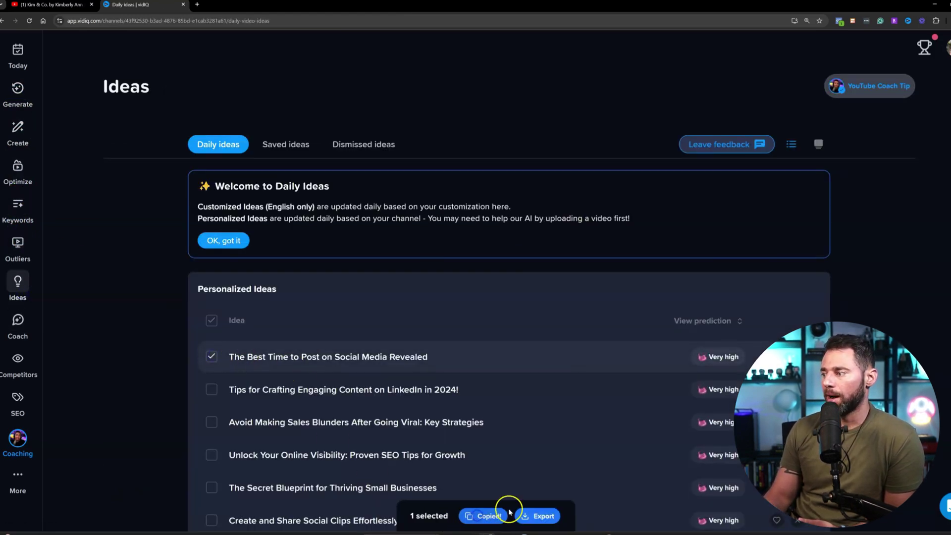
left_click(17, 94)
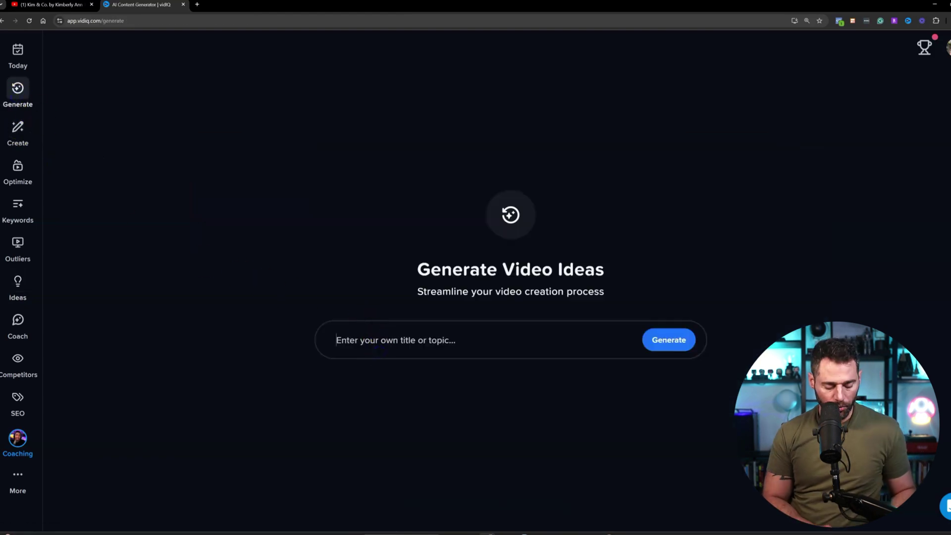
left_click(350, 347)
key("ctrl+v")
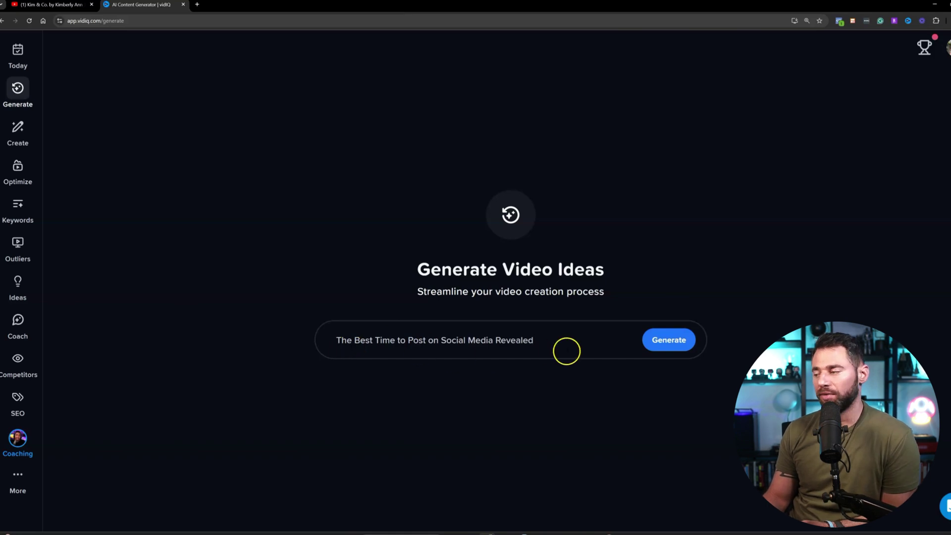
Step: Generate content from the pasted title and review the keyword tags and thumbnail backgrounds
left_click(664, 339)
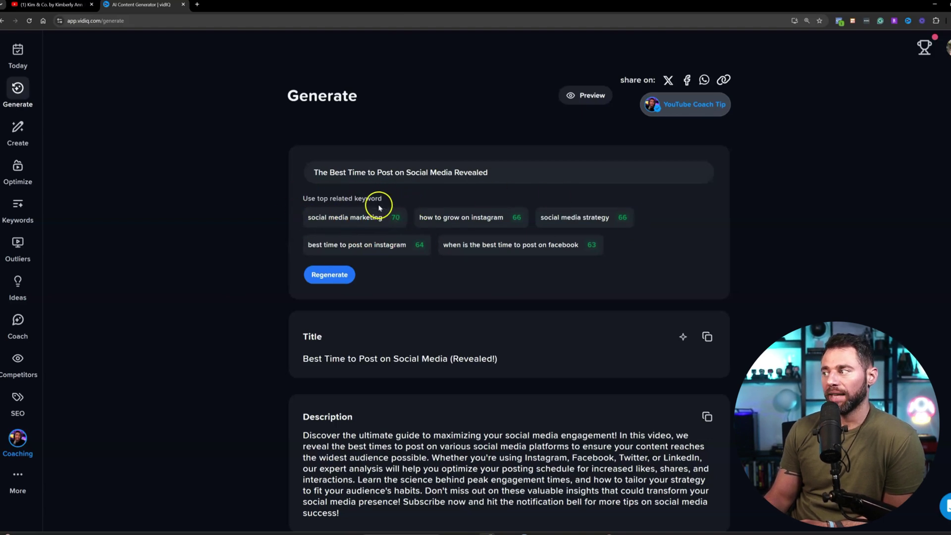
scroll(216, 399, "down", 3)
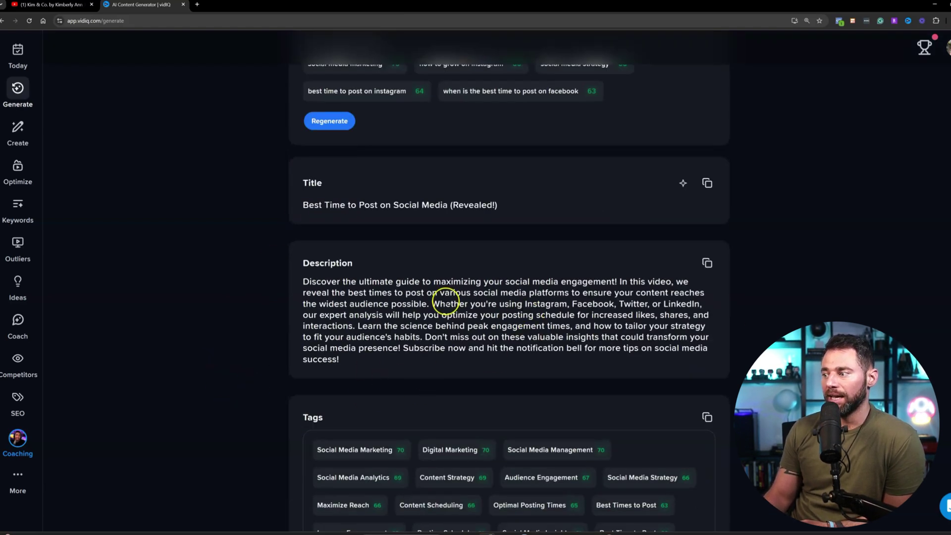
scroll(220, 399, "down", 3)
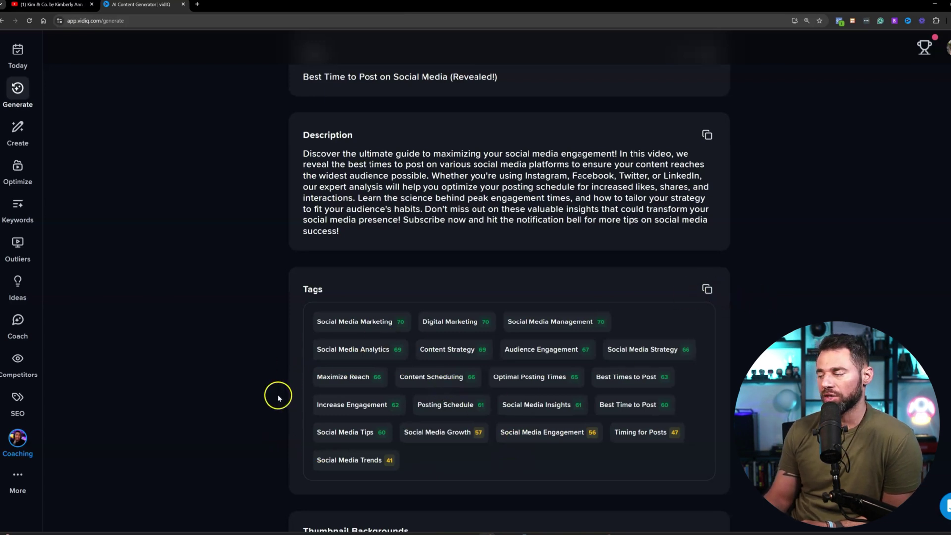
scroll(272, 395, "down", 5)
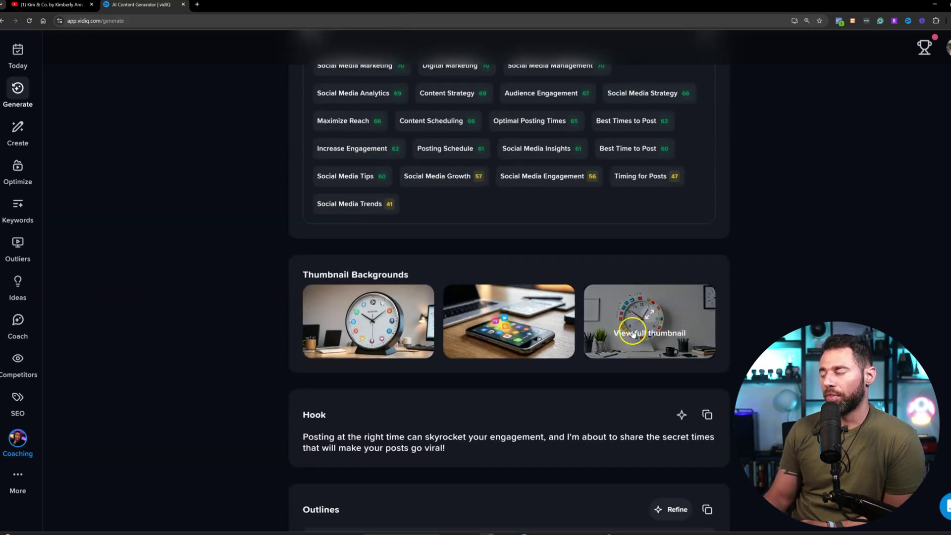
mouse_move(345, 361)
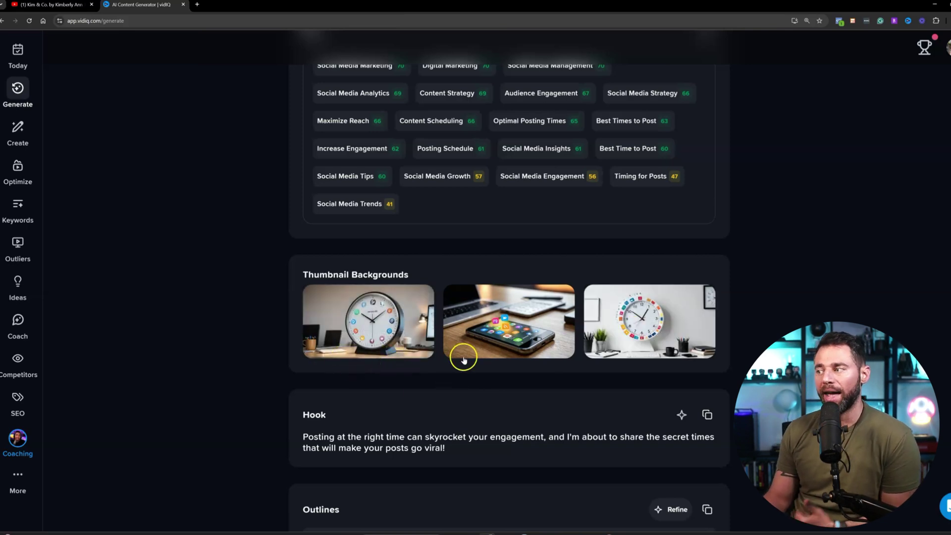
left_click(488, 355)
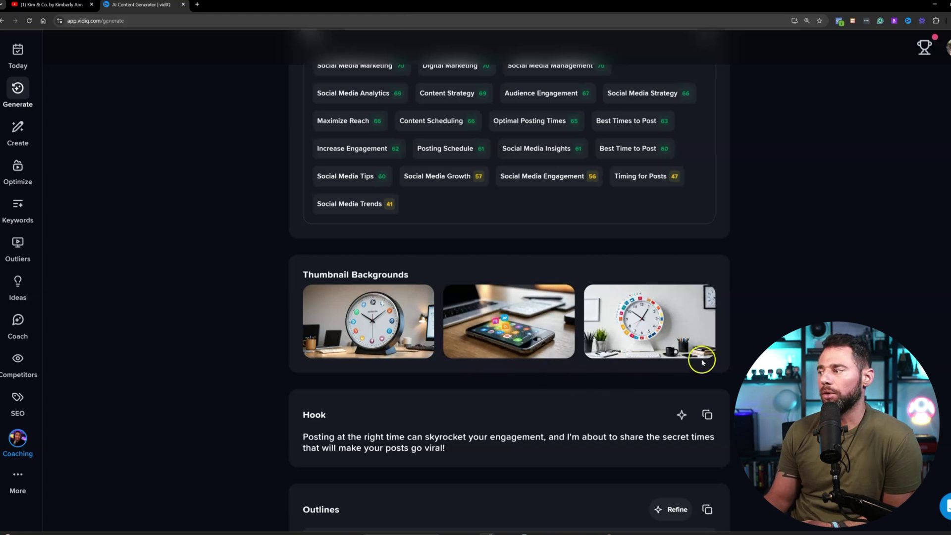
mouse_move(545, 332)
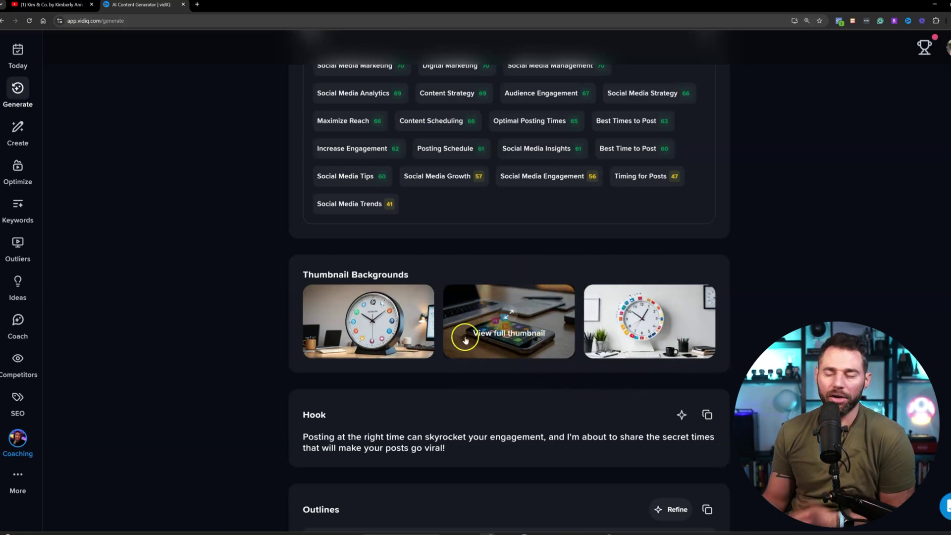
Step: Scroll down to review the generated Hook and timed Outlines sections
scroll(316, 389, "down", 3)
scroll(285, 319, "down", 3)
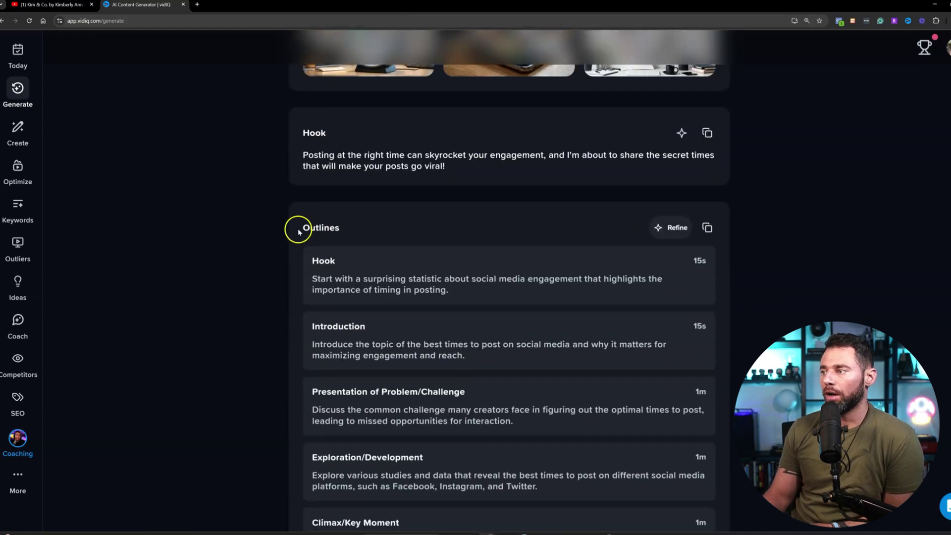
left_click_drag(299, 231, 404, 226)
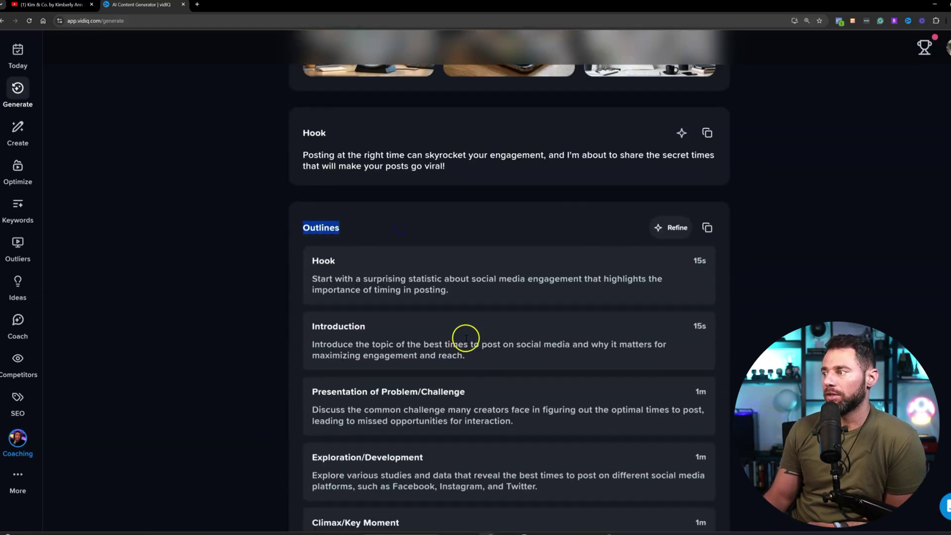
scroll(537, 323, "down", 2)
scroll(537, 324, "down", 1)
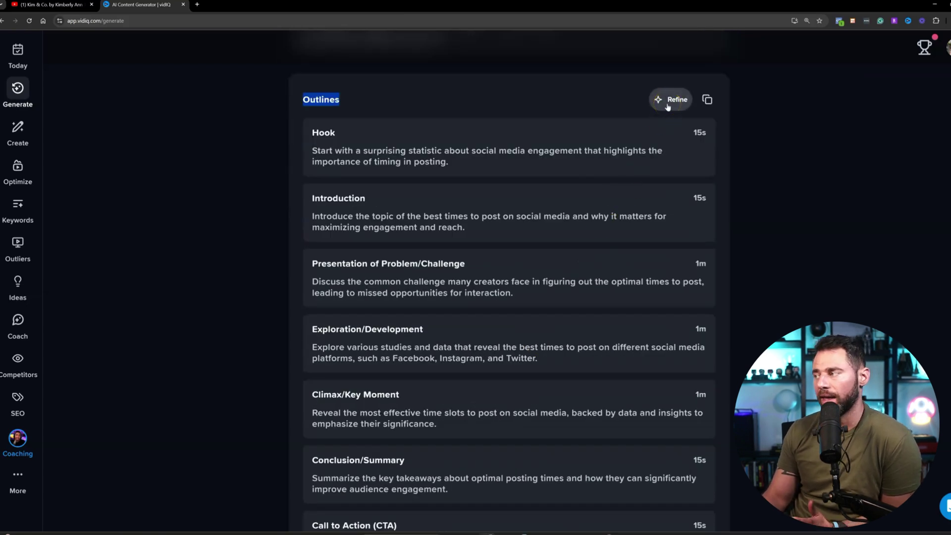
left_click(668, 106)
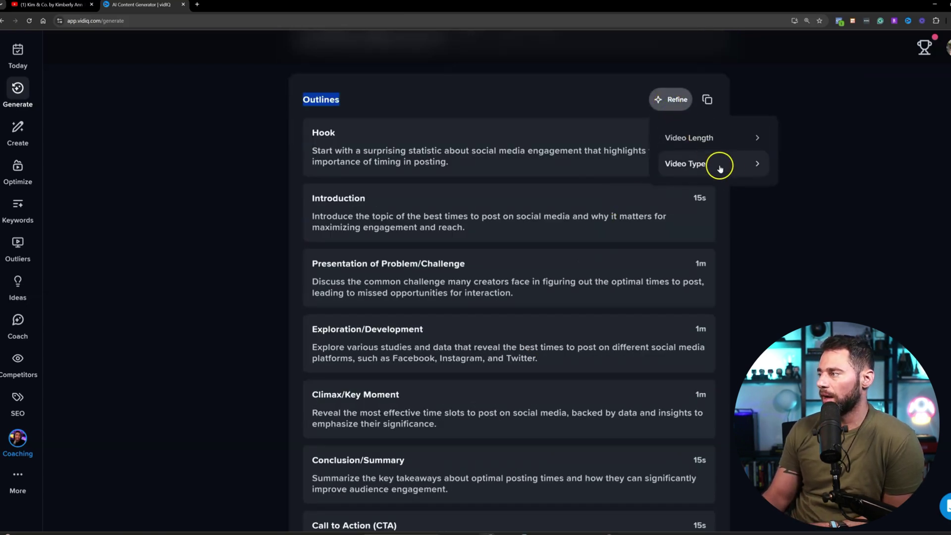
left_click(757, 165)
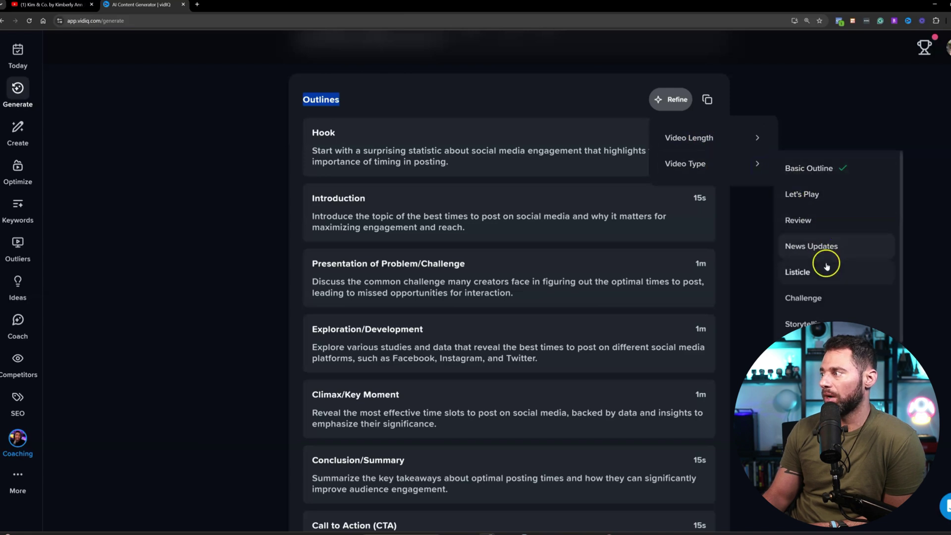
left_click(818, 298)
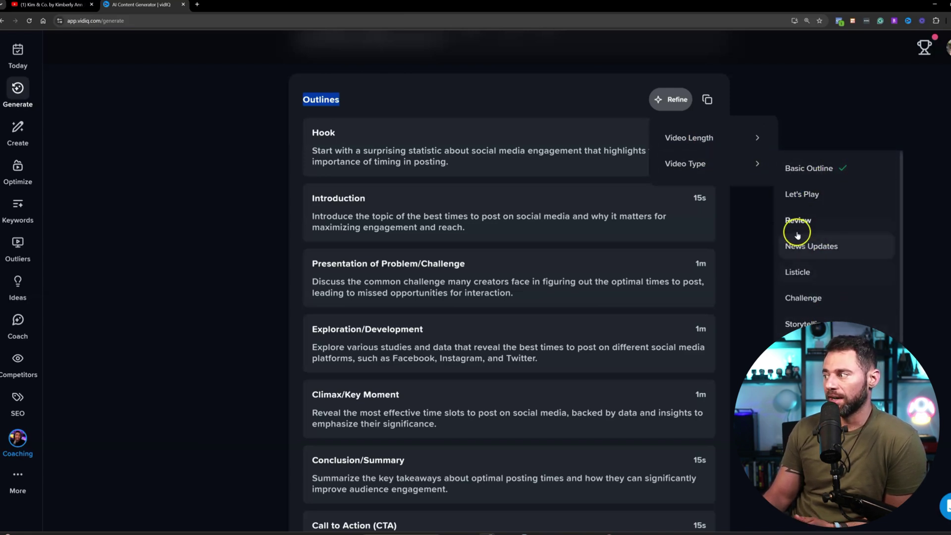
left_click(757, 136)
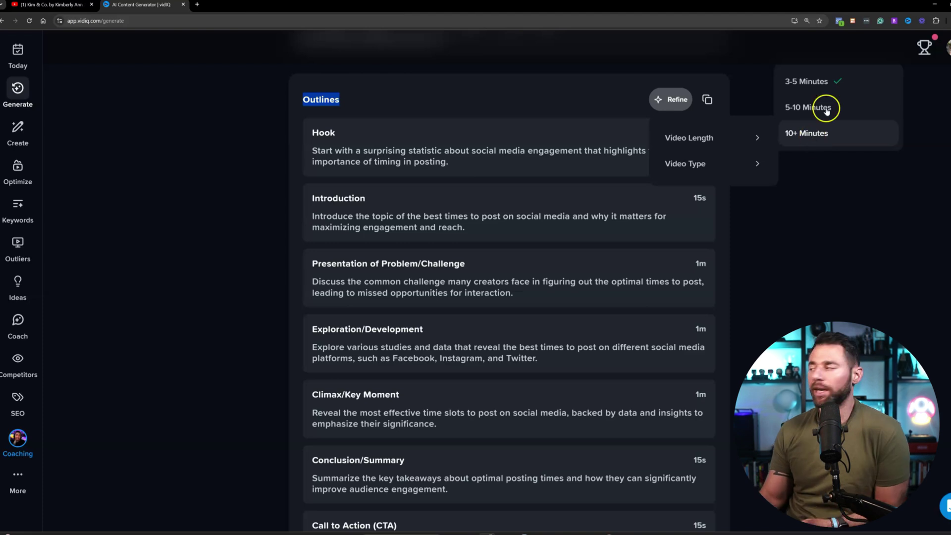
left_click(827, 257)
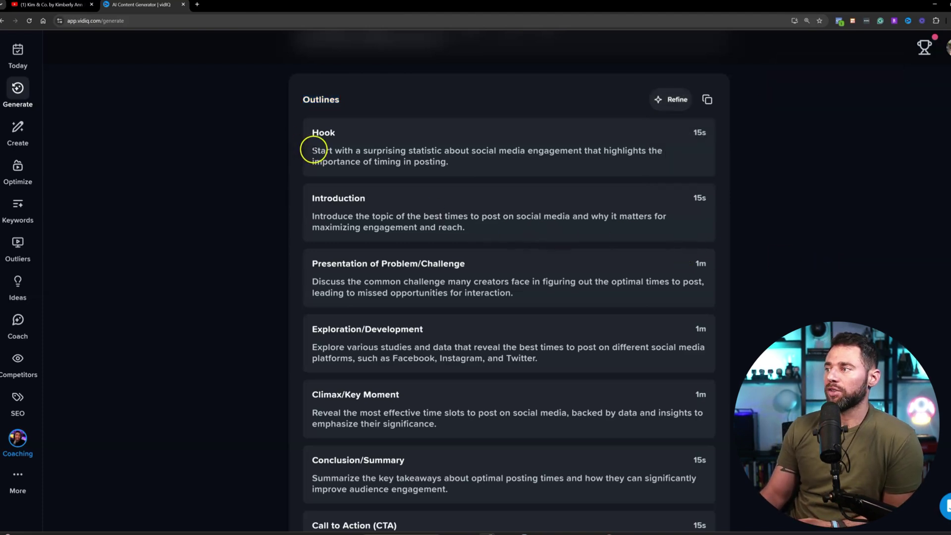
left_click_drag(310, 148, 537, 168)
left_click_drag(310, 215, 464, 227)
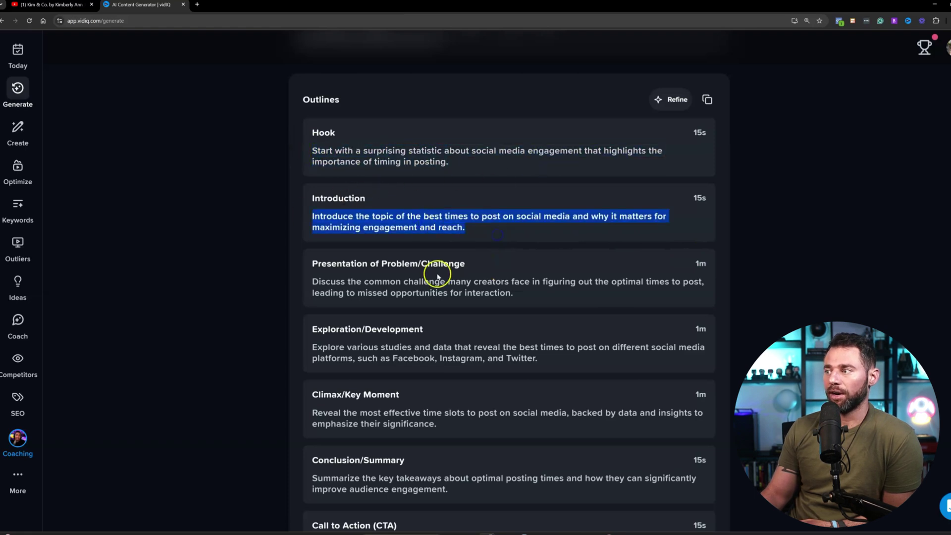
scroll(452, 275, "down", 2)
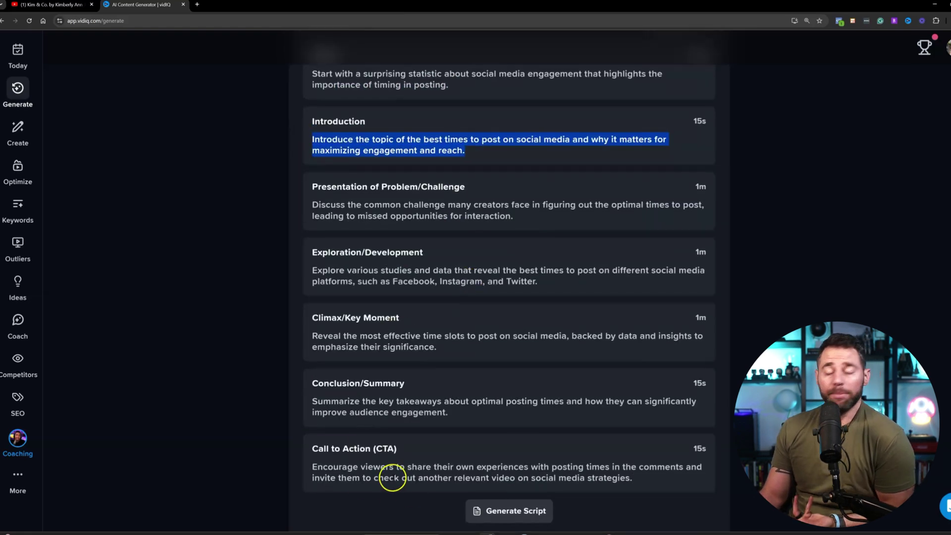
Step: Generate a full video script from the outline, including a Voiceover section
scroll(452, 503, "down", 1)
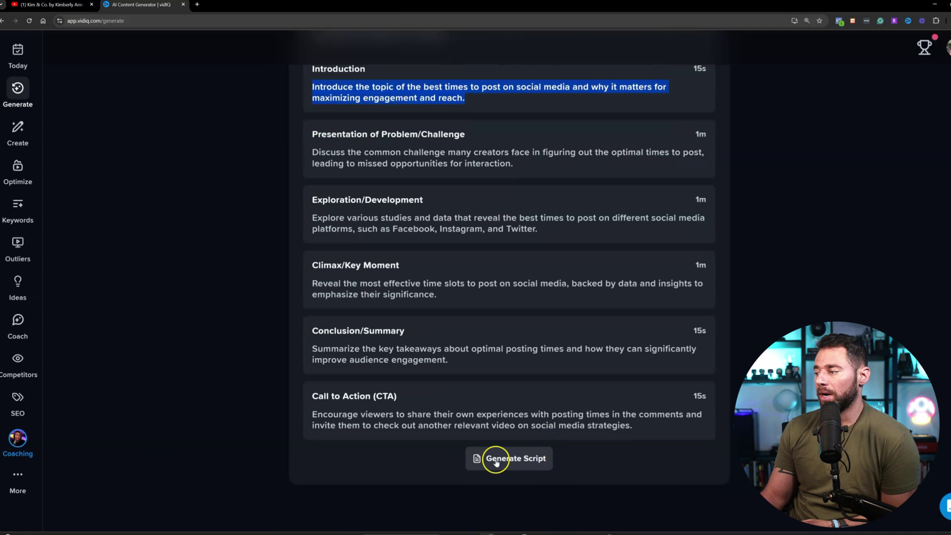
left_click(521, 461)
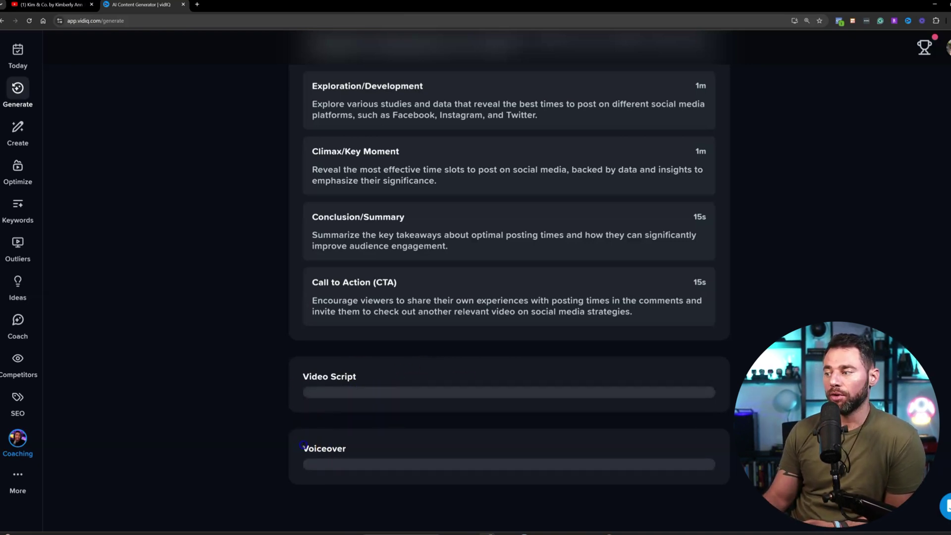
left_click_drag(301, 448, 367, 446)
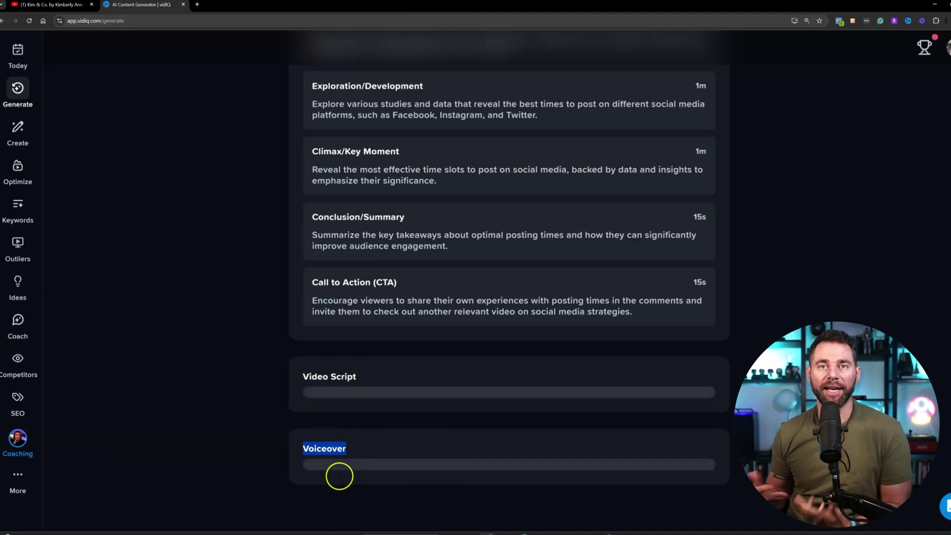
Step: Scroll through the script to the 2:54 voiceover, then go to the Keywords section
scroll(459, 464, "down", 3)
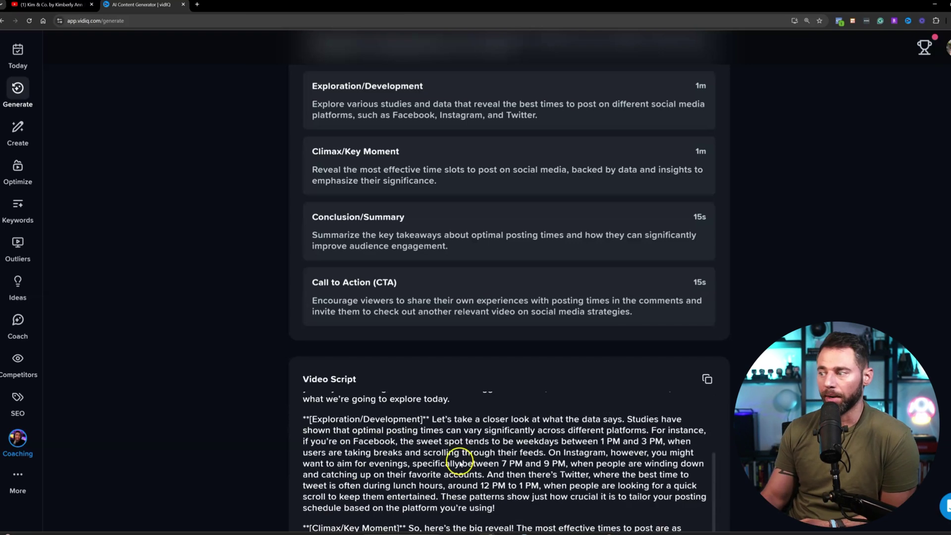
scroll(212, 414, "down", 3)
scroll(424, 367, "down", 3)
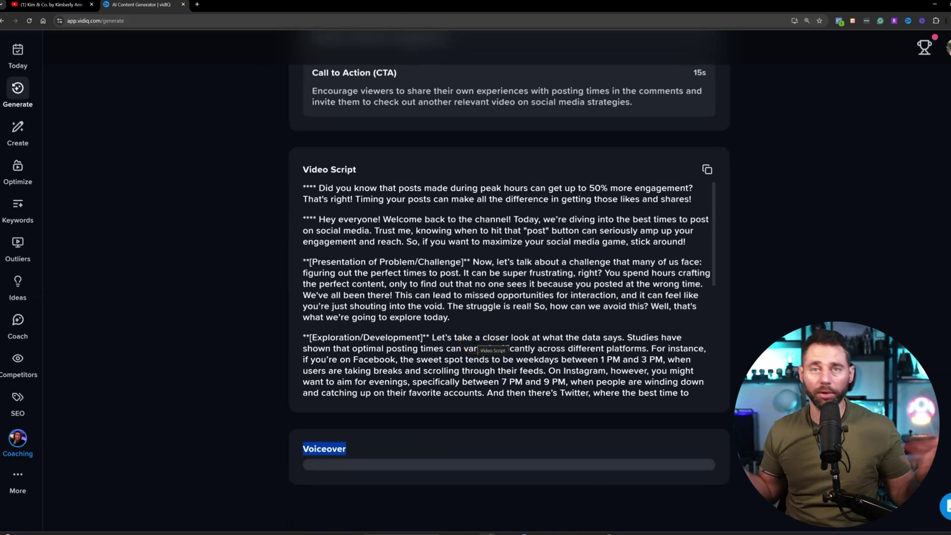
scroll(393, 335, "down", 5)
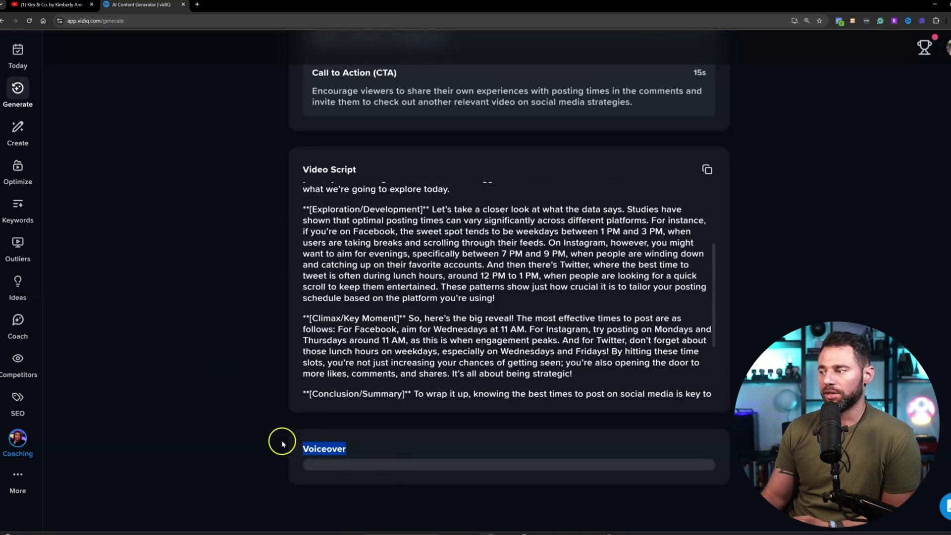
scroll(487, 298, "down", 1)
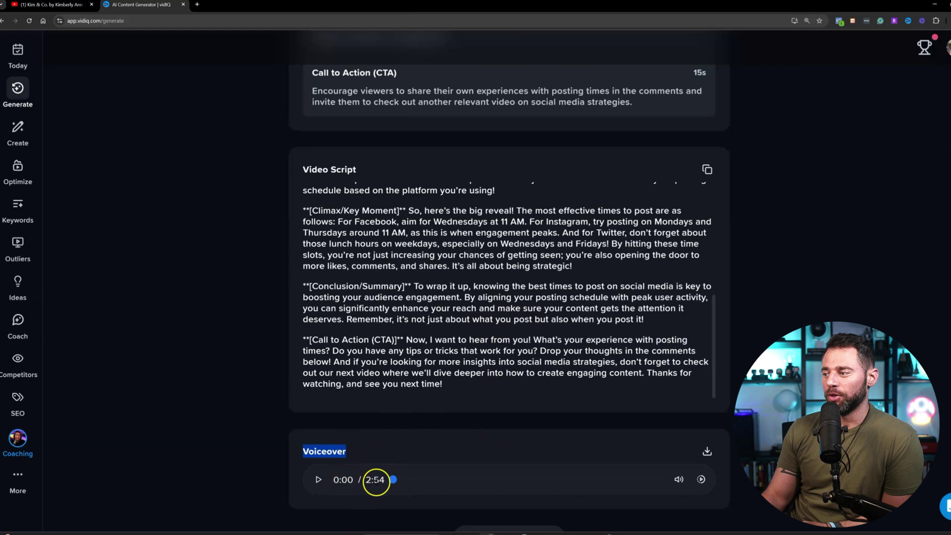
left_click_drag(370, 479, 379, 480)
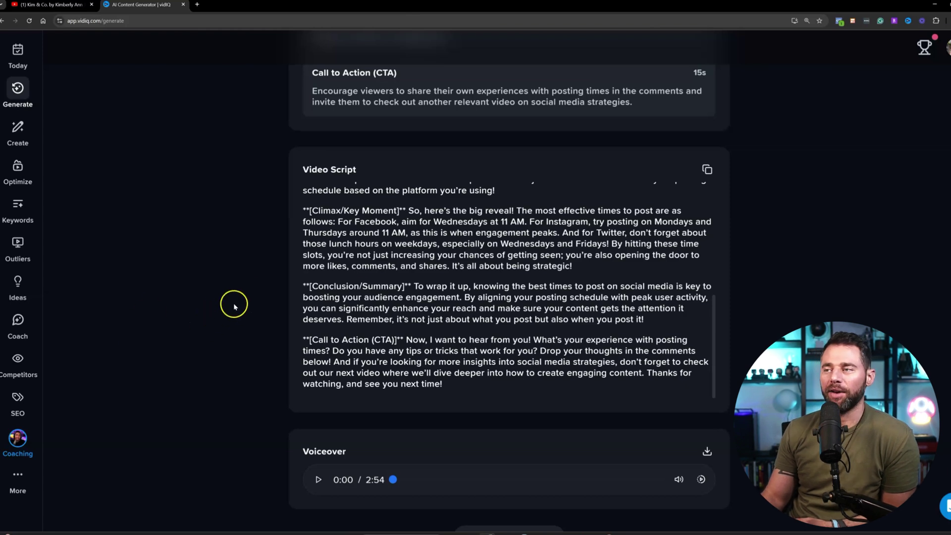
scroll(357, 267, "up", 5)
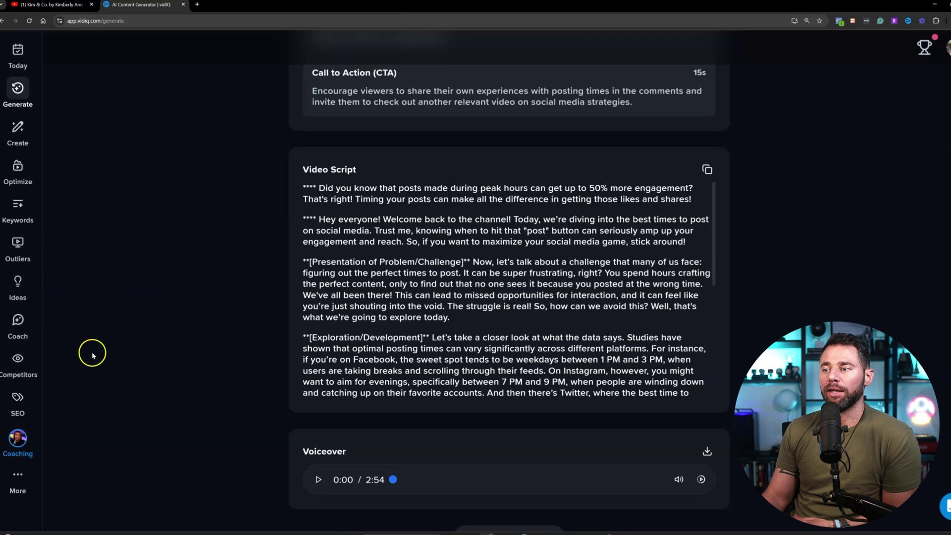
left_click(20, 212)
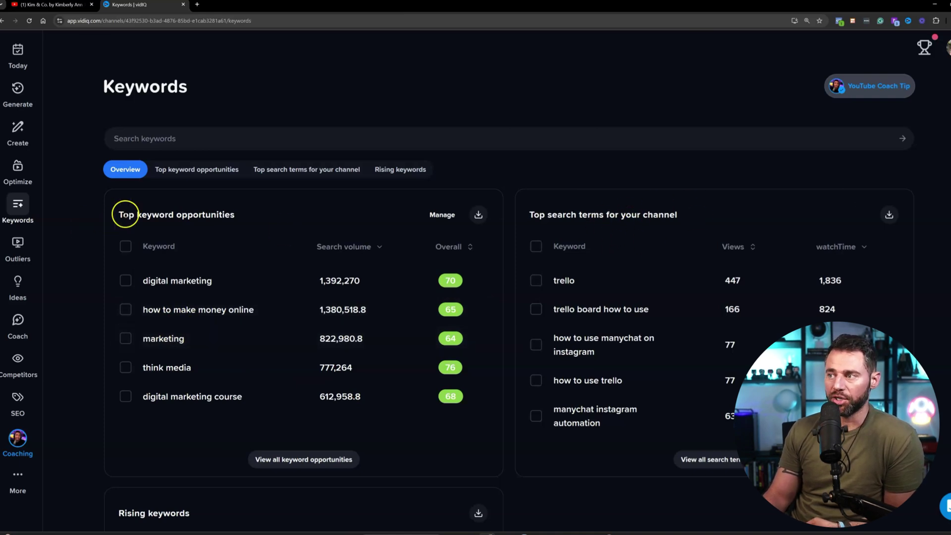
Step: Scroll the Keywords overview down to this month's Rising keywords, led by 'olympics 2024 opening ceremony'
left_click_drag(118, 215, 218, 215)
scroll(347, 390, "down", 1)
scroll(346, 390, "down", 3)
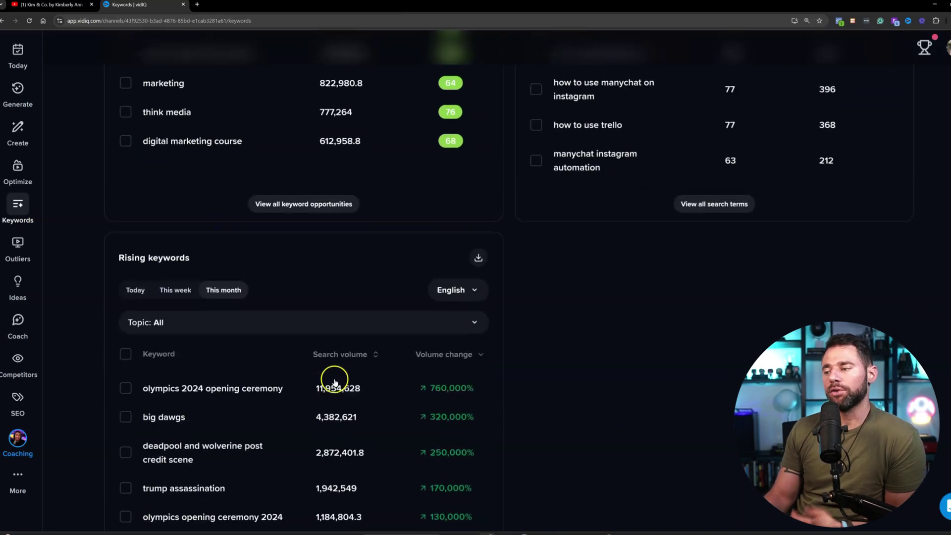
scroll(297, 391, "down", 1)
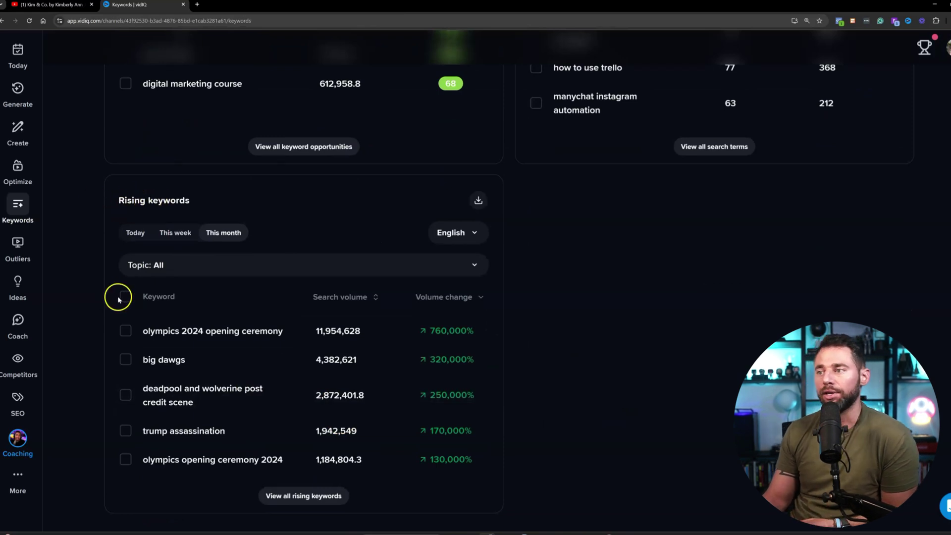
Step: Open Bulk SEO and scroll the 31-video list down to the Google Gemini video's tags
left_click(20, 402)
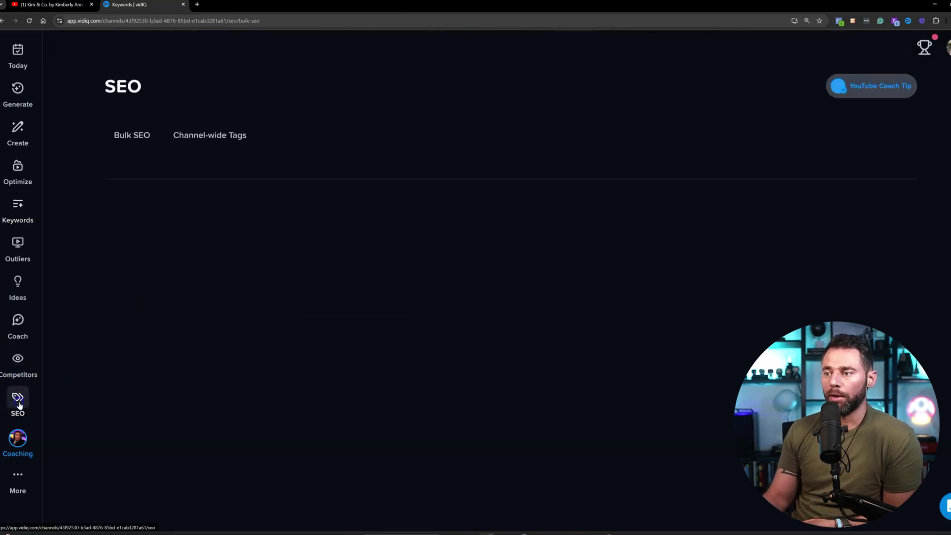
scroll(60, 316, "down", 1)
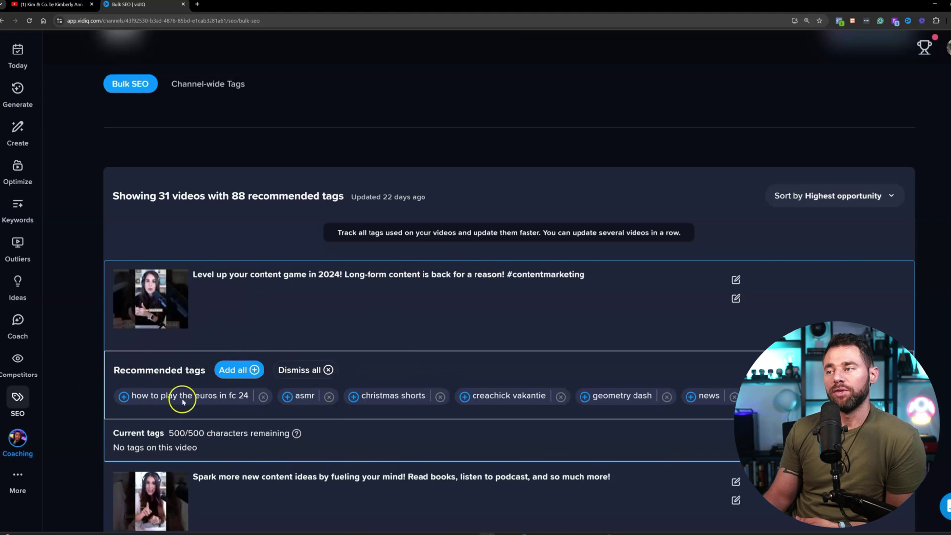
scroll(168, 409, "down", 1)
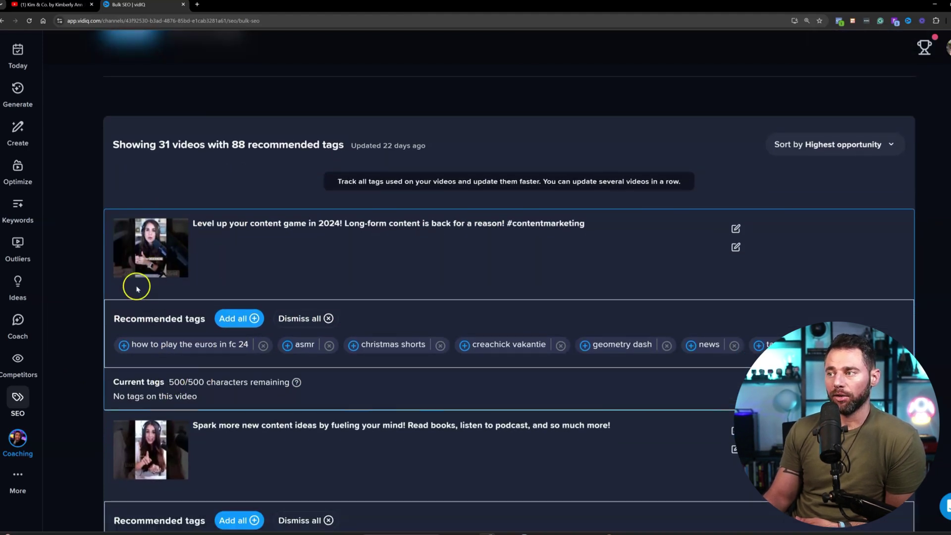
scroll(155, 294, "down", 8)
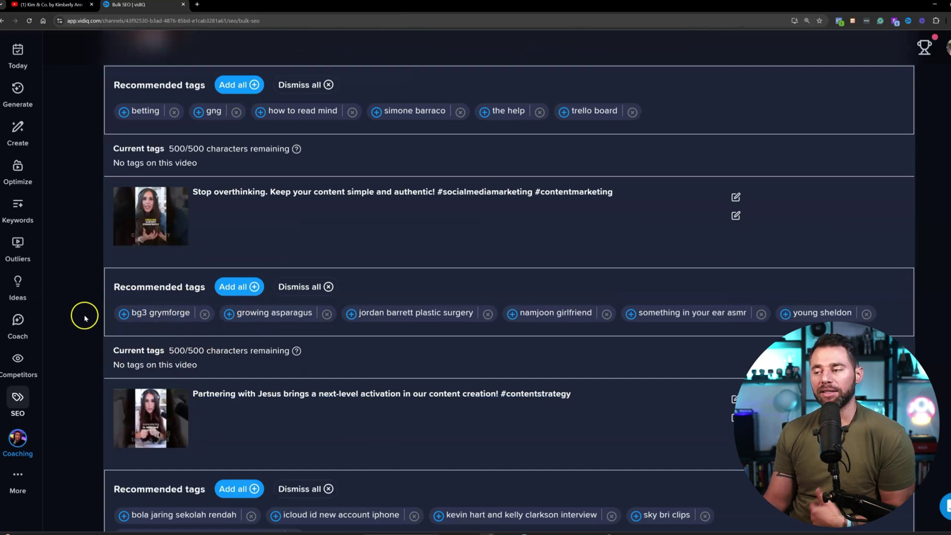
scroll(141, 329, "down", 12)
scroll(153, 346, "down", 2)
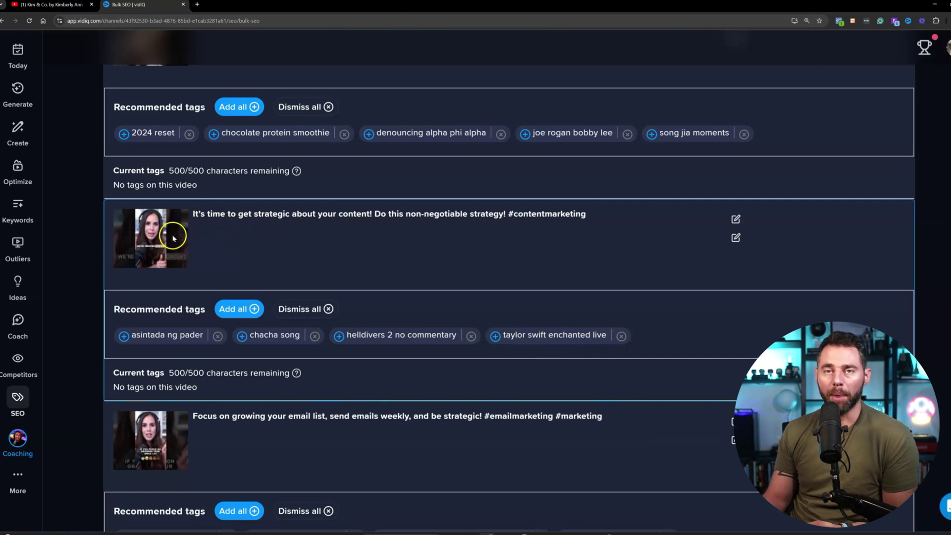
scroll(307, 292, "down", 5)
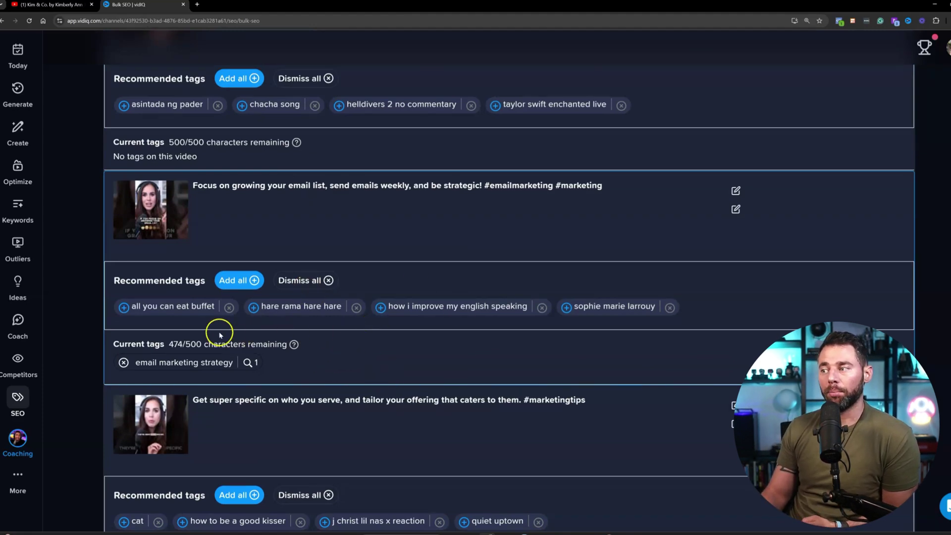
scroll(252, 314, "down", 5)
scroll(249, 319, "down", 3)
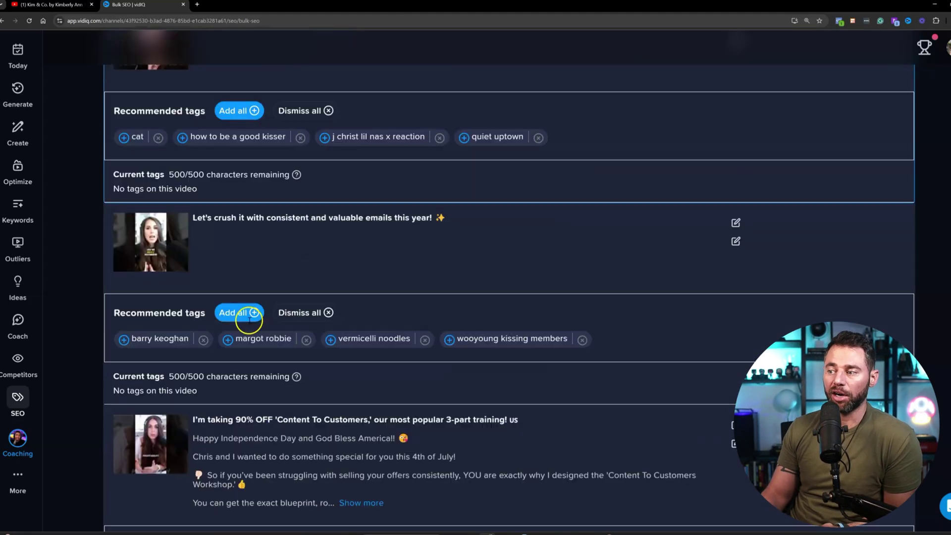
scroll(208, 337, "down", 5)
scroll(197, 358, "down", 3)
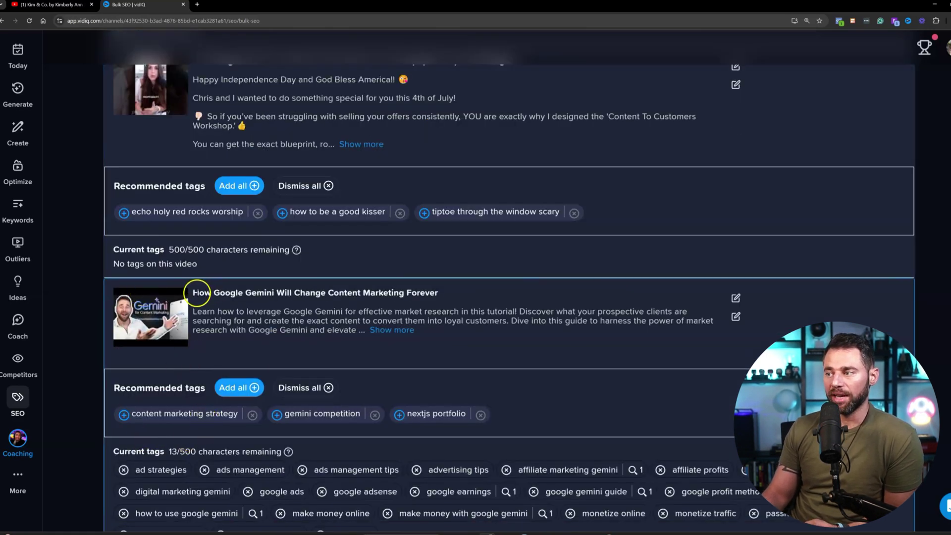
left_click_drag(195, 292, 453, 298)
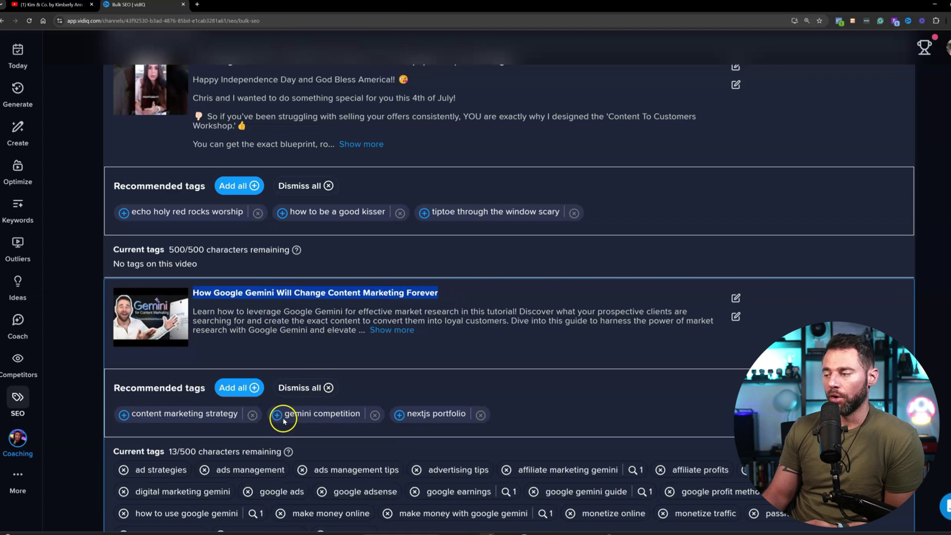
scroll(286, 403, "down", 2)
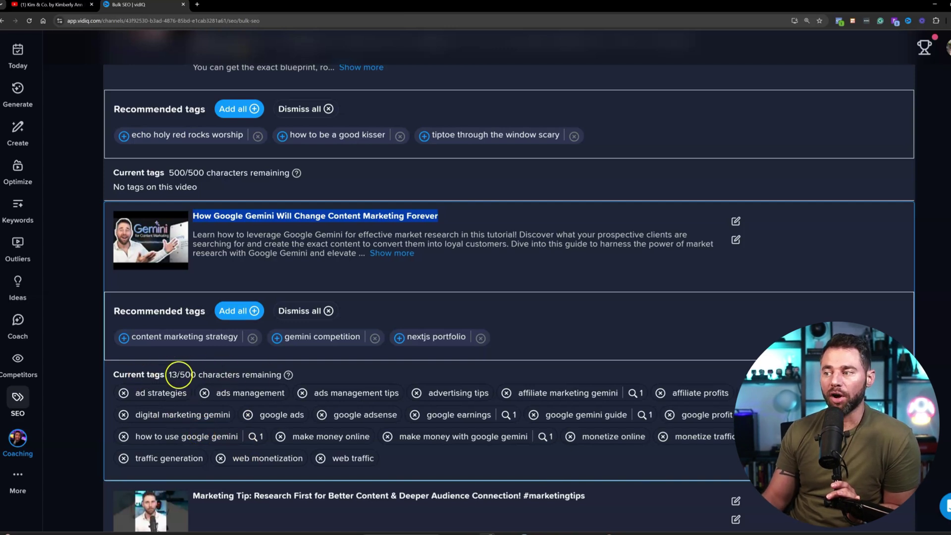
double_click(180, 374)
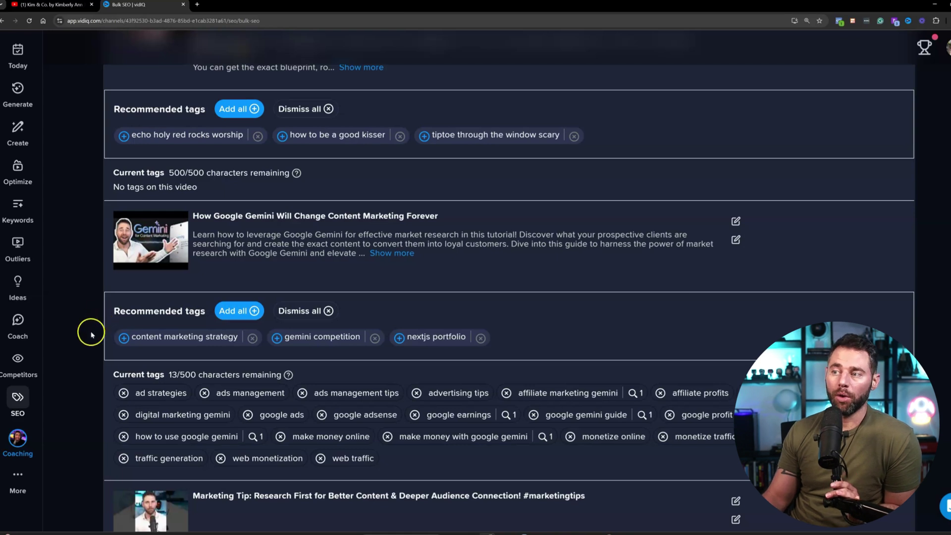
Step: Open Optimize, load more videos, and score the ConvertKit video: Title 76, Thumbnail 80
left_click(22, 177)
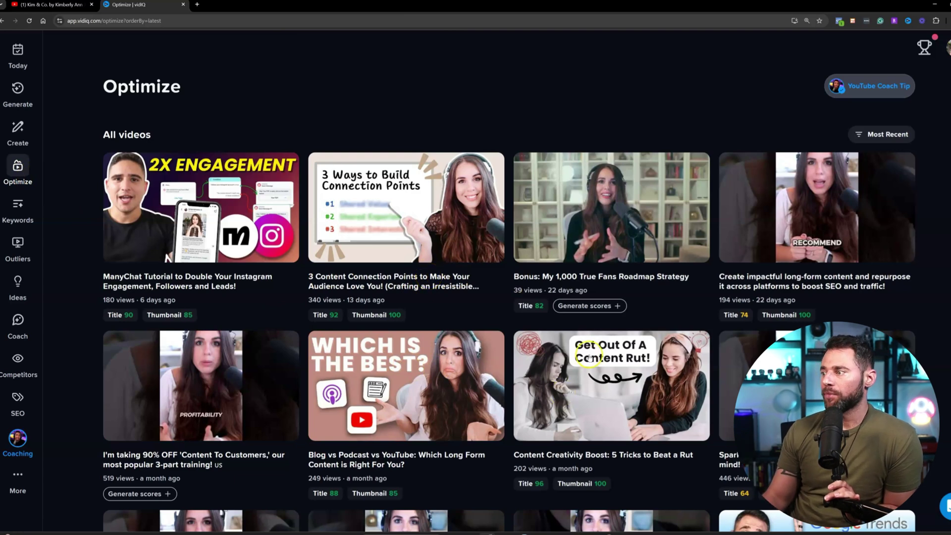
scroll(573, 356, "down", 10)
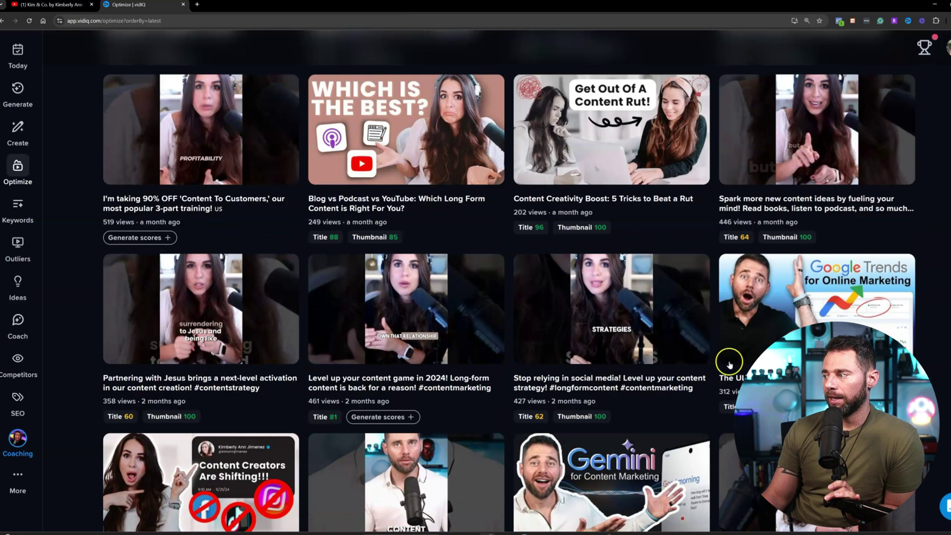
scroll(678, 365, "down", 12)
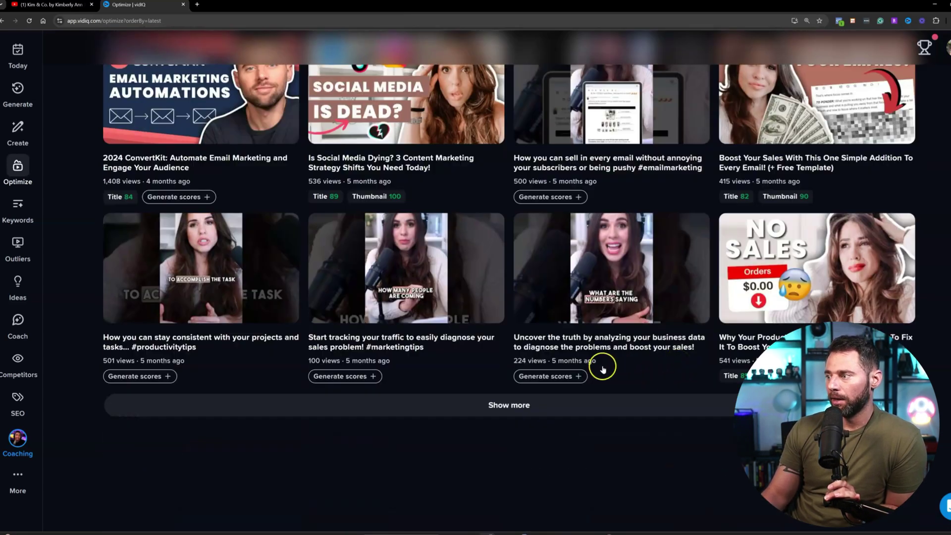
left_click(509, 404)
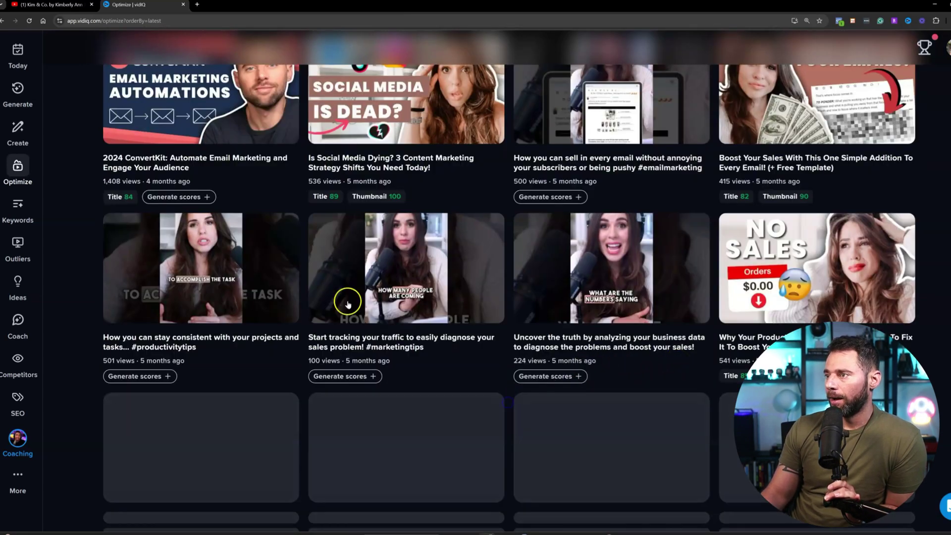
left_click(162, 198)
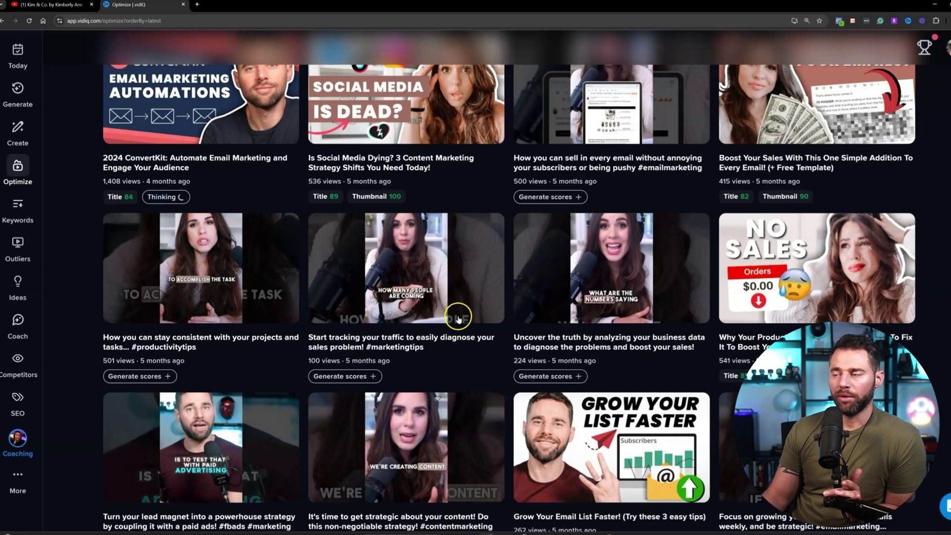
scroll(114, 243, "up", 1)
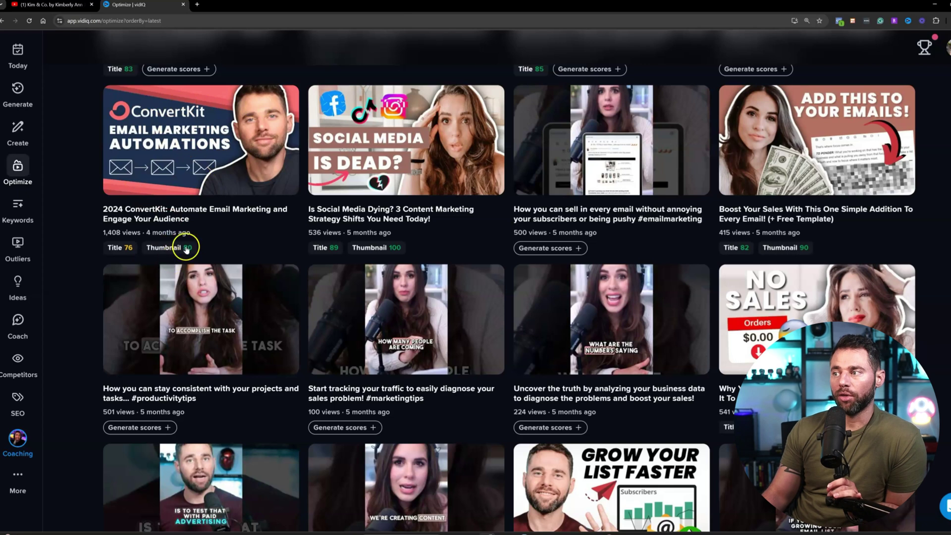
left_click(163, 248)
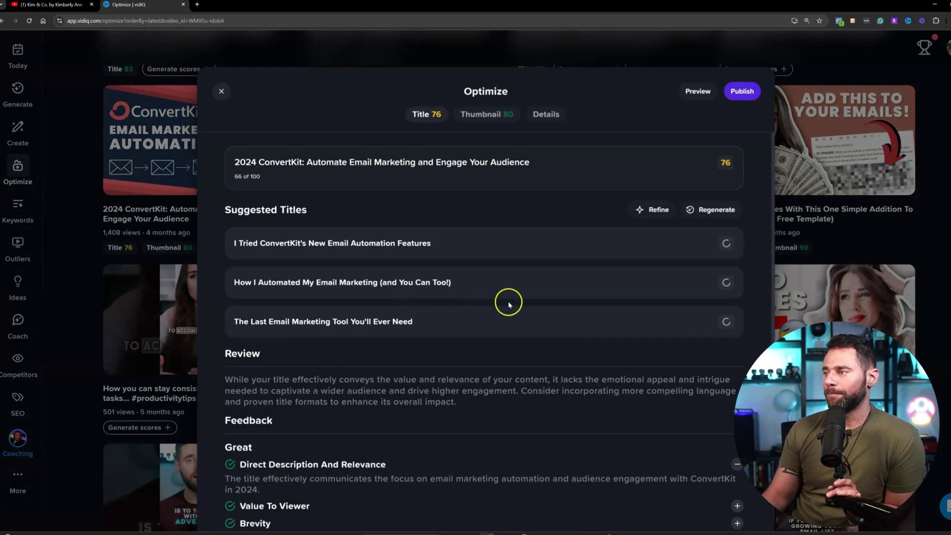
Step: Review the title feedback, then apply 'I Tried ConvertKit's New Email Automation Features' to reach 84
left_click(424, 115)
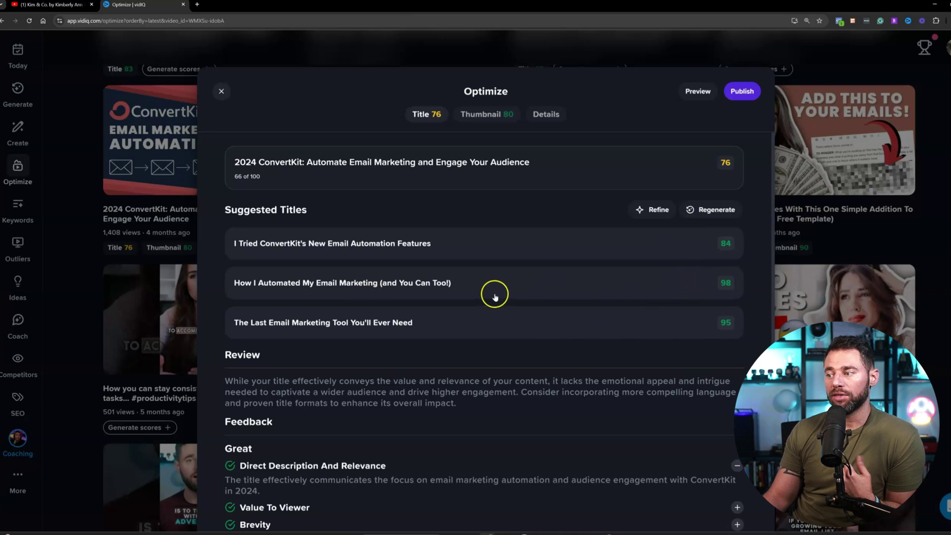
scroll(495, 297, "down", 3)
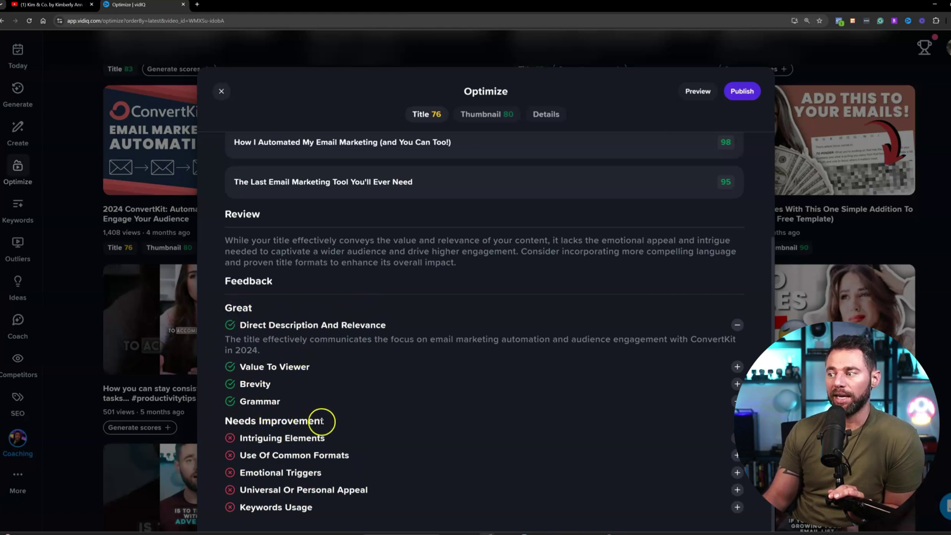
left_click_drag(329, 422, 218, 423)
scroll(346, 367, "up", 3)
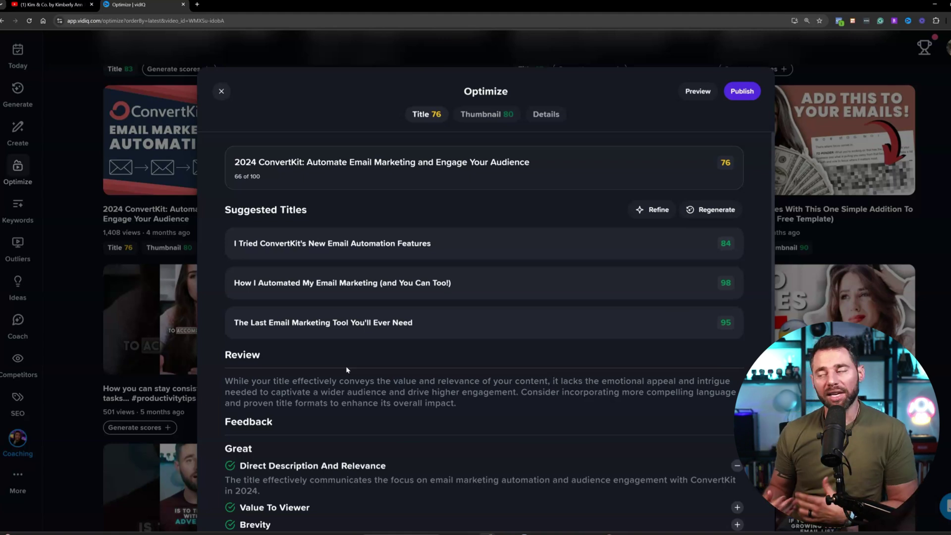
left_click(433, 120)
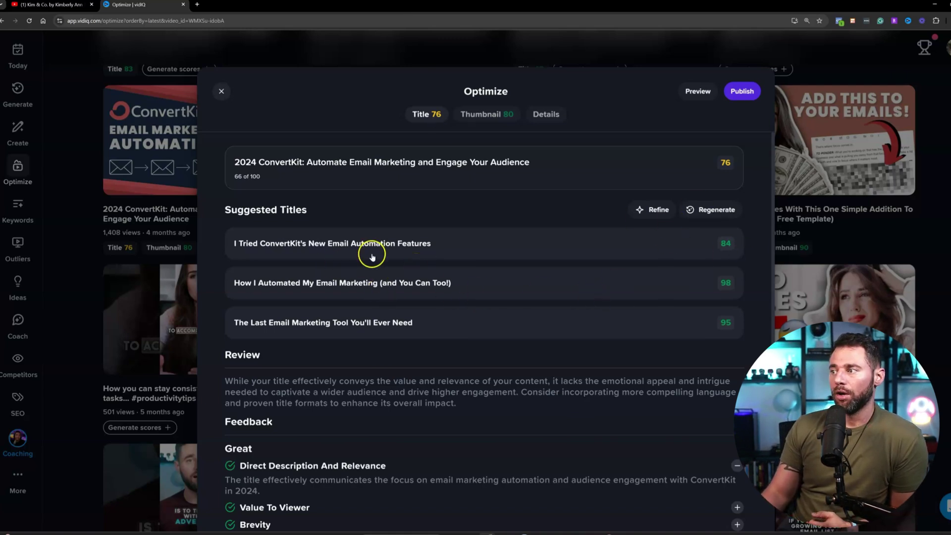
left_click(349, 251)
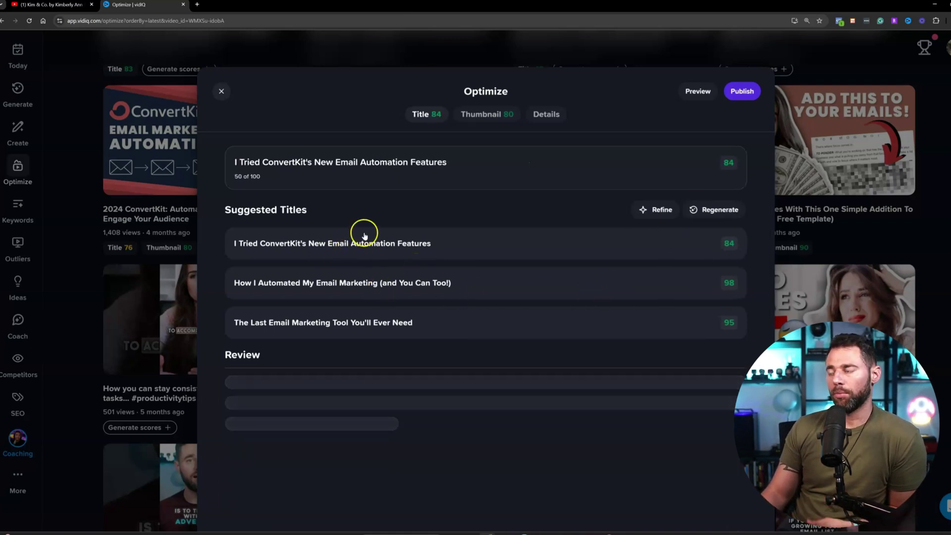
Step: Publish the new ConvertKit title after authorizing vidIQ for the Google account and brand channel
left_click(750, 94)
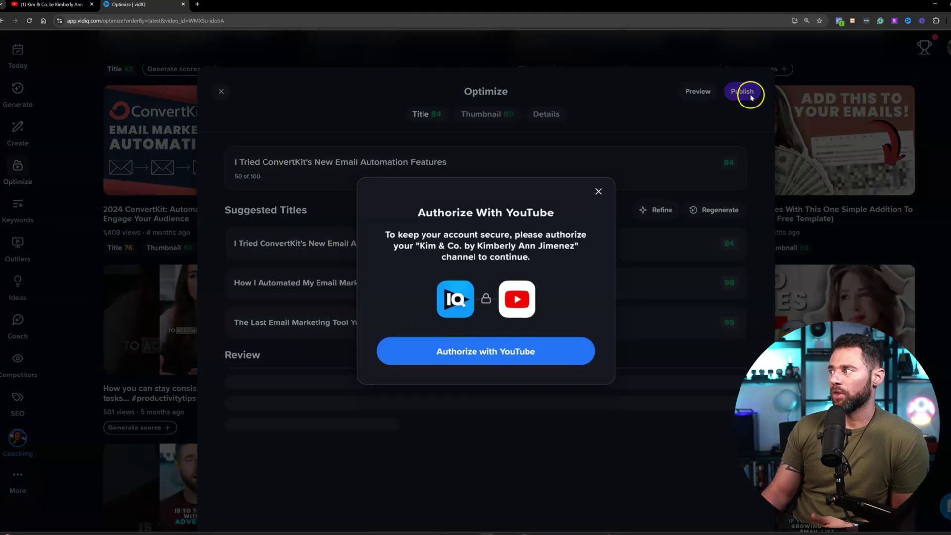
left_click(478, 353)
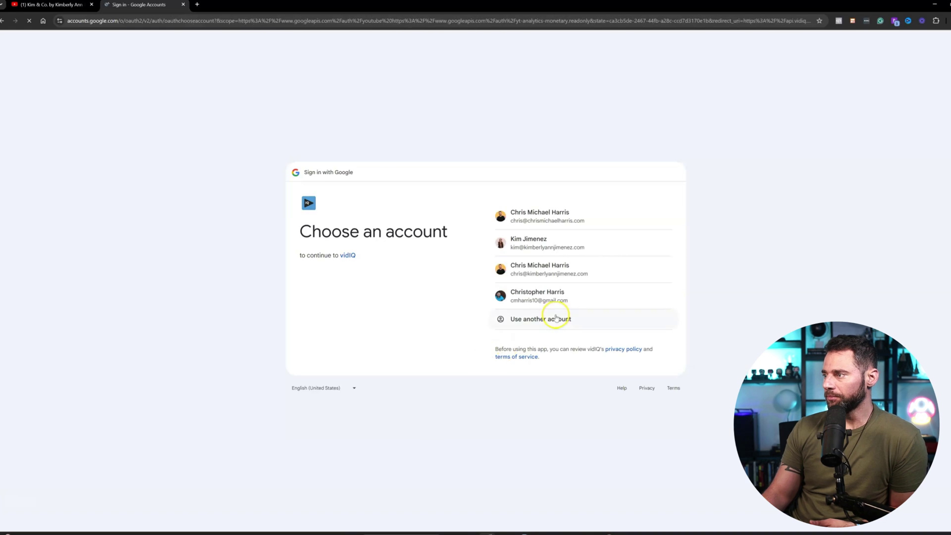
left_click(545, 245)
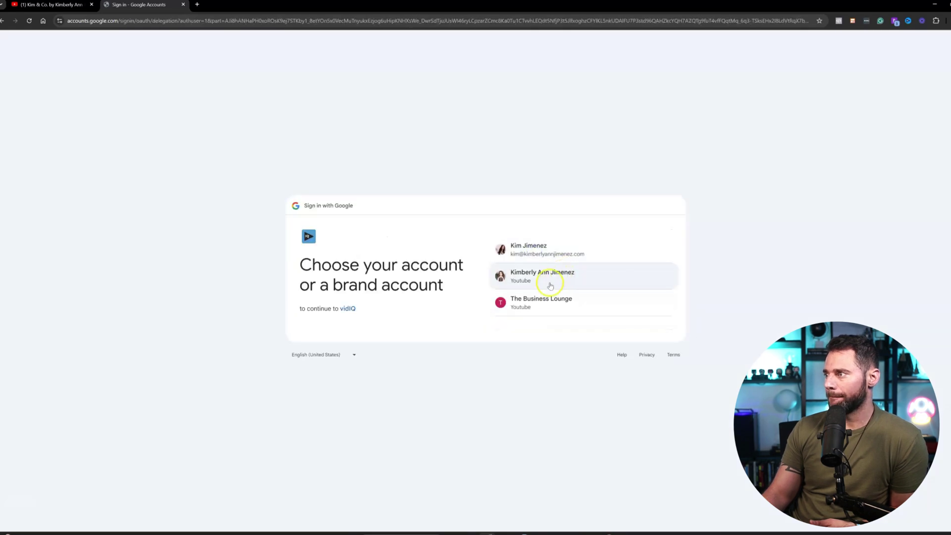
left_click(534, 276)
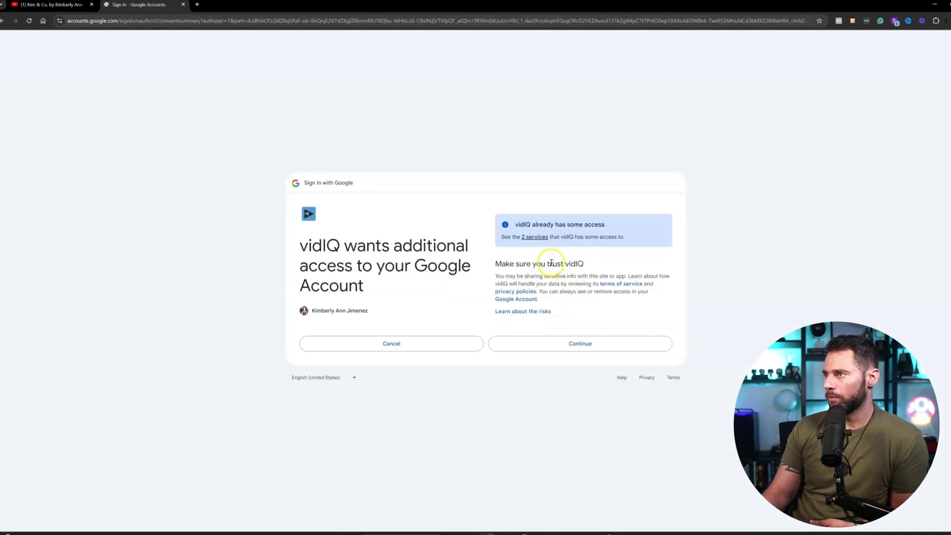
left_click(570, 352)
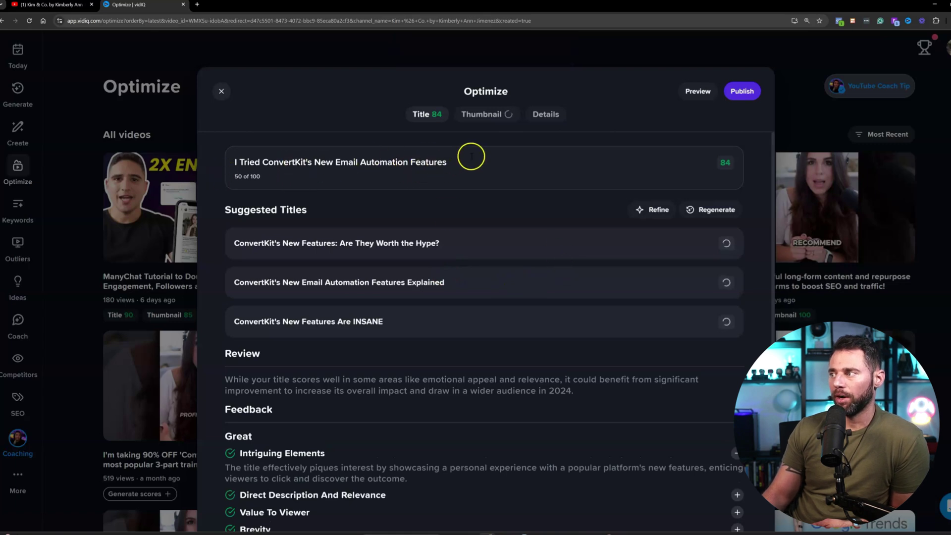
Step: Review the ConvertKit thumbnail's score of 90 and its Topic Match and Visual Harmony feedback
left_click(481, 117)
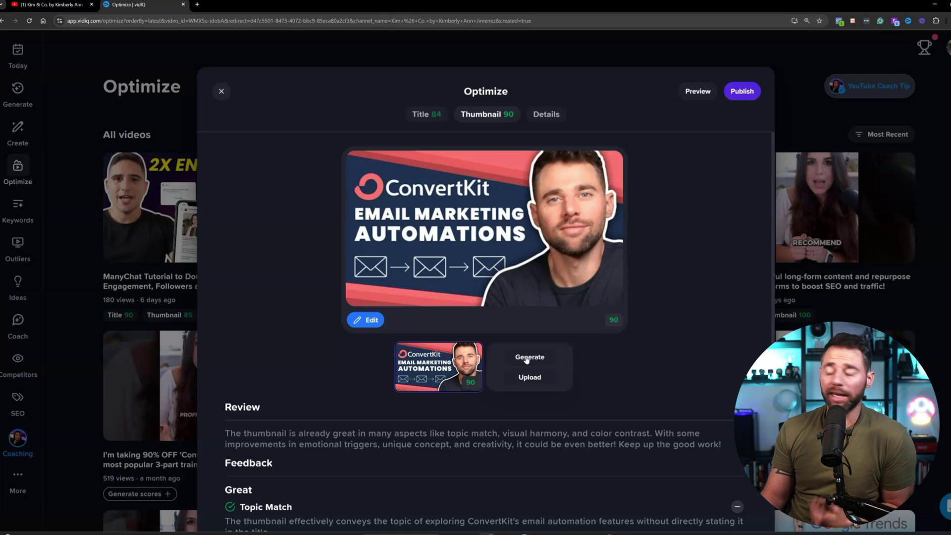
scroll(509, 399, "down", 5)
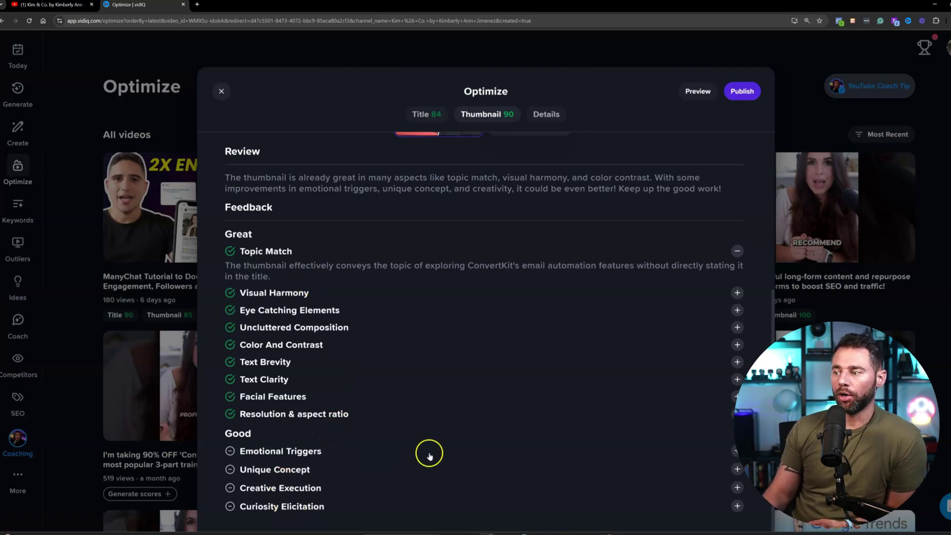
scroll(434, 445, "up", 5)
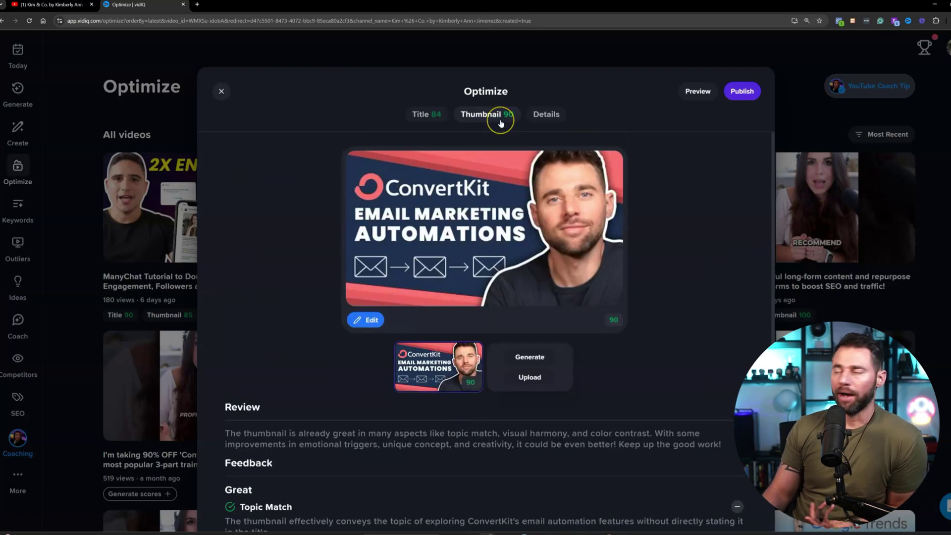
Step: Add the marketing automation, digital marketing, email segmentation and digital funnels tags, reaching 411/500 characters
left_click(551, 119)
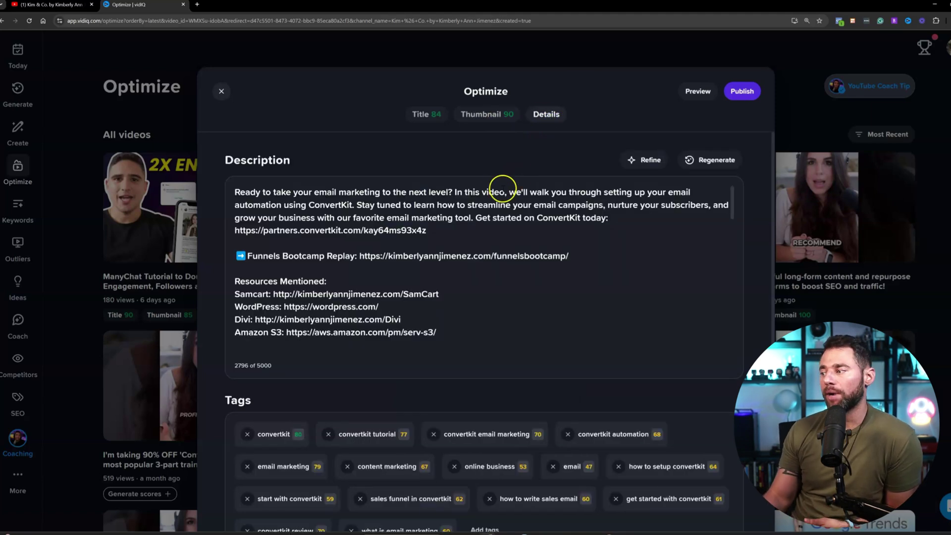
scroll(515, 312, "down", 10)
scroll(569, 391, "down", 4)
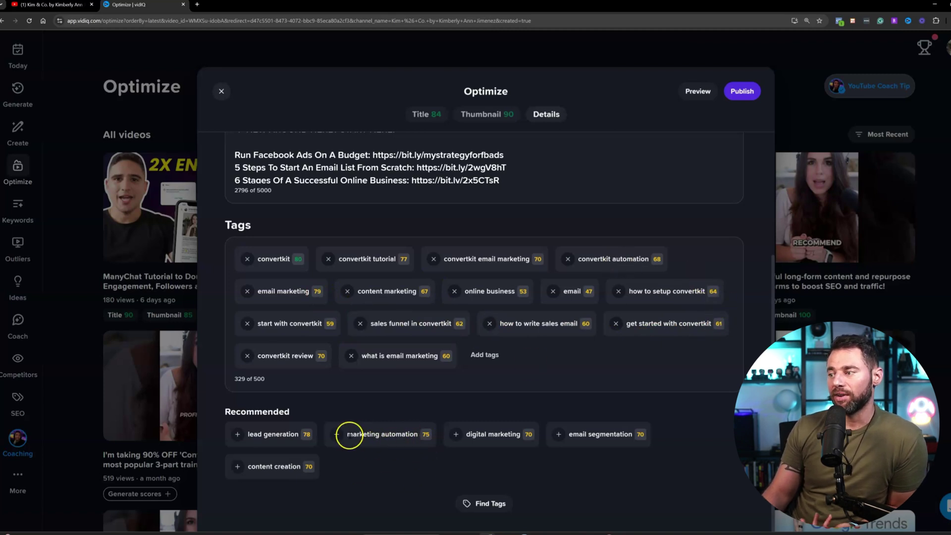
left_click(338, 434)
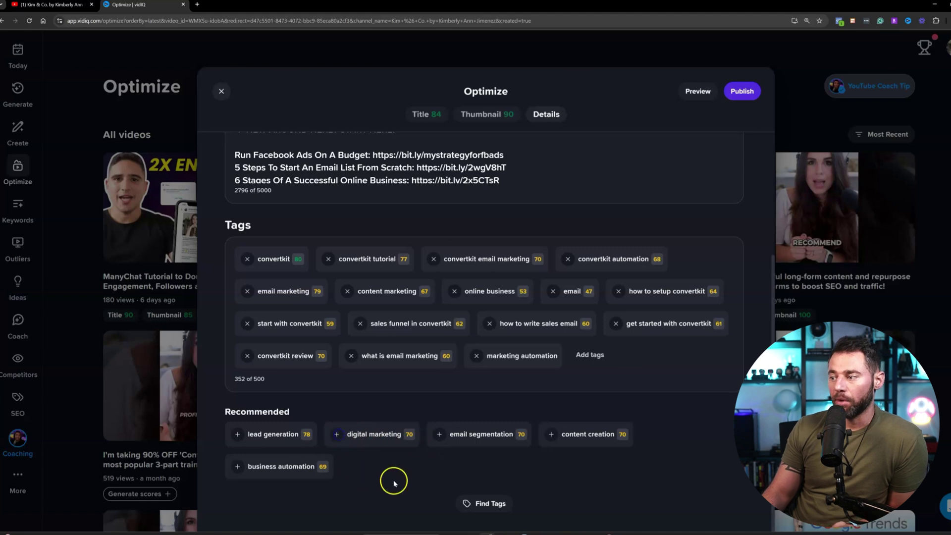
left_click(333, 434)
scroll(208, 447, "up", 2)
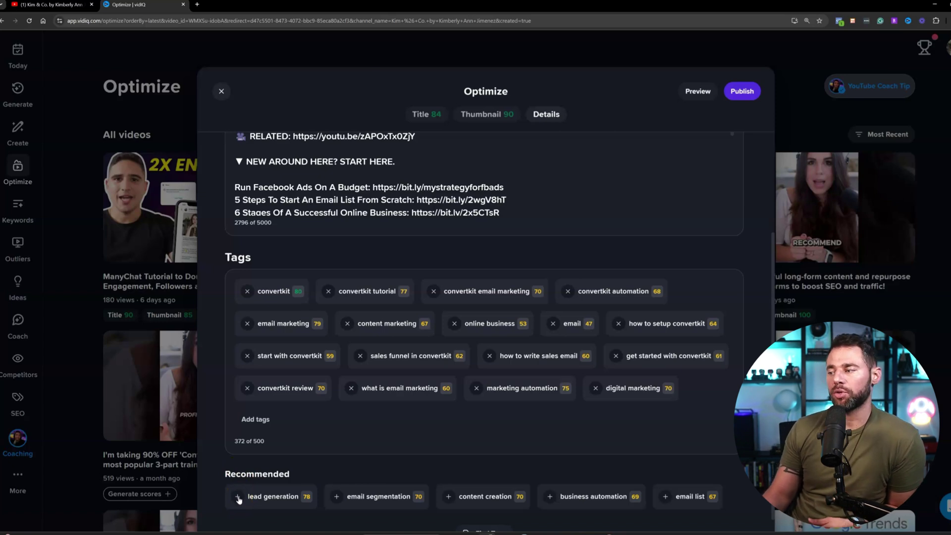
left_click(336, 497)
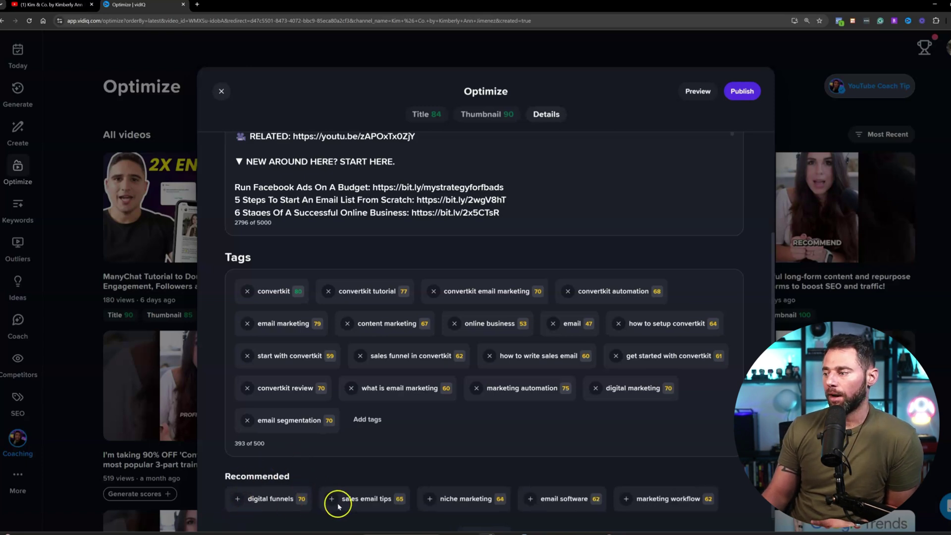
left_click(238, 499)
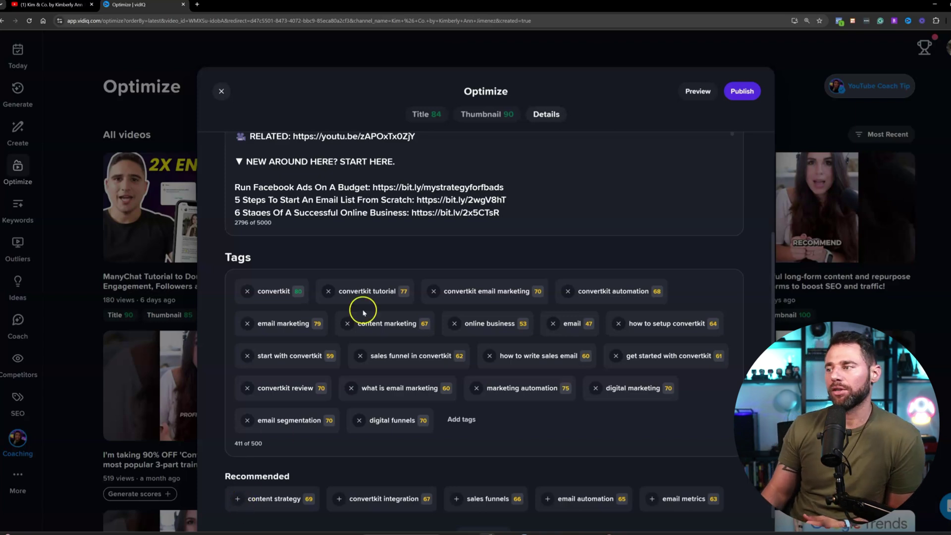
scroll(480, 283, "up", 3)
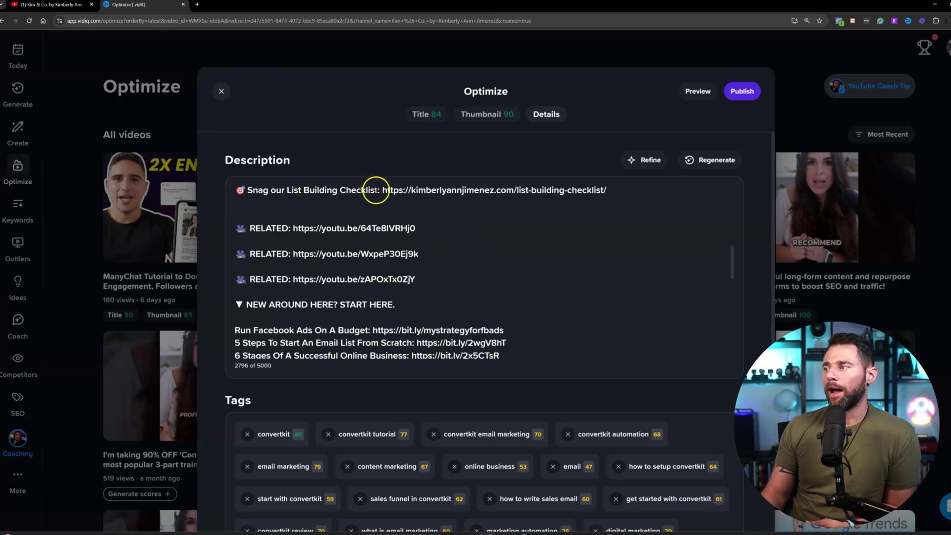
Step: Publish the optimized title, description and tags, then return to the All videos grid
left_click_drag(379, 190, 610, 209)
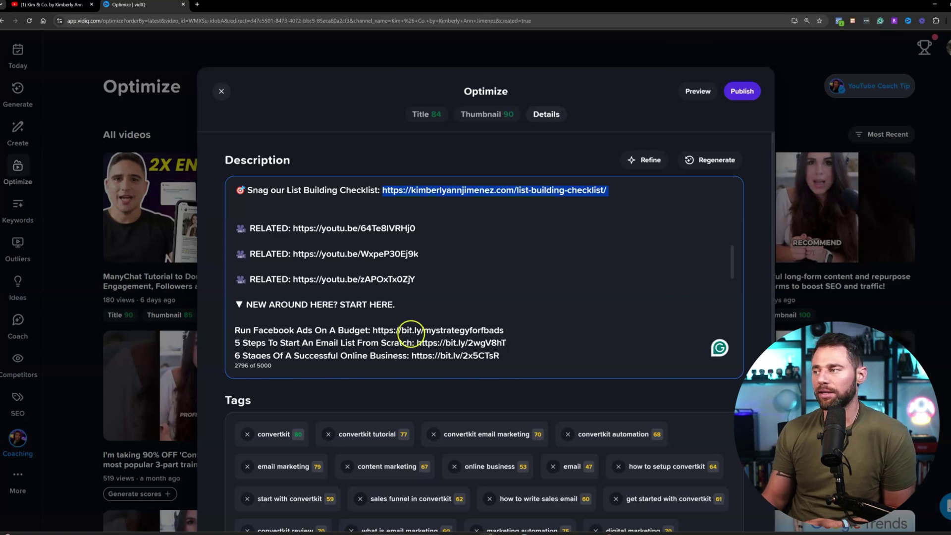
left_click(741, 92)
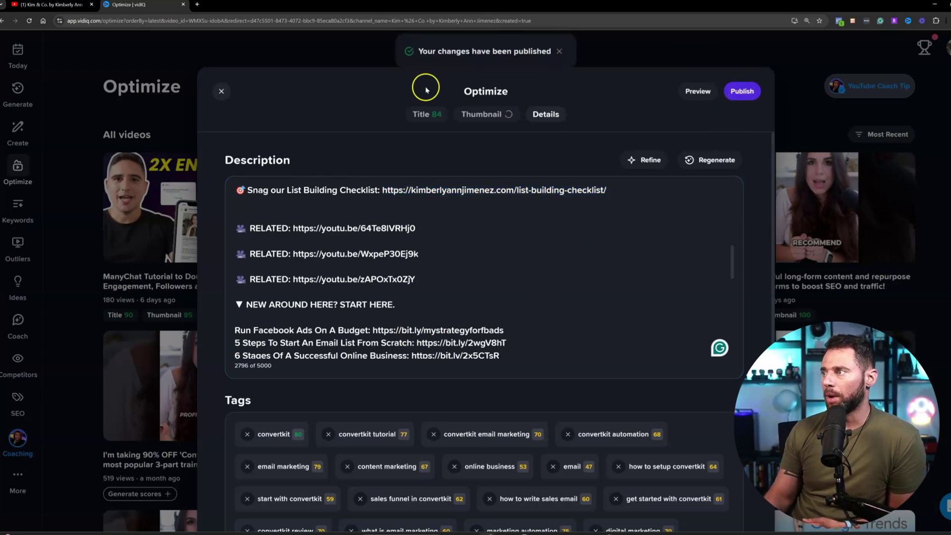
left_click(217, 98)
left_click(499, 343)
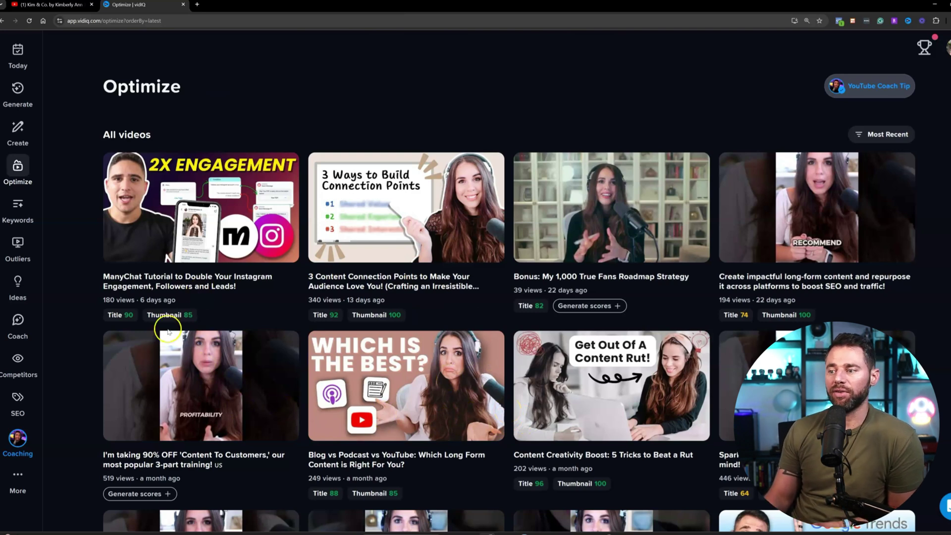
Step: Open the Coach AI Chat page with an empty Basic Chat
left_click(19, 321)
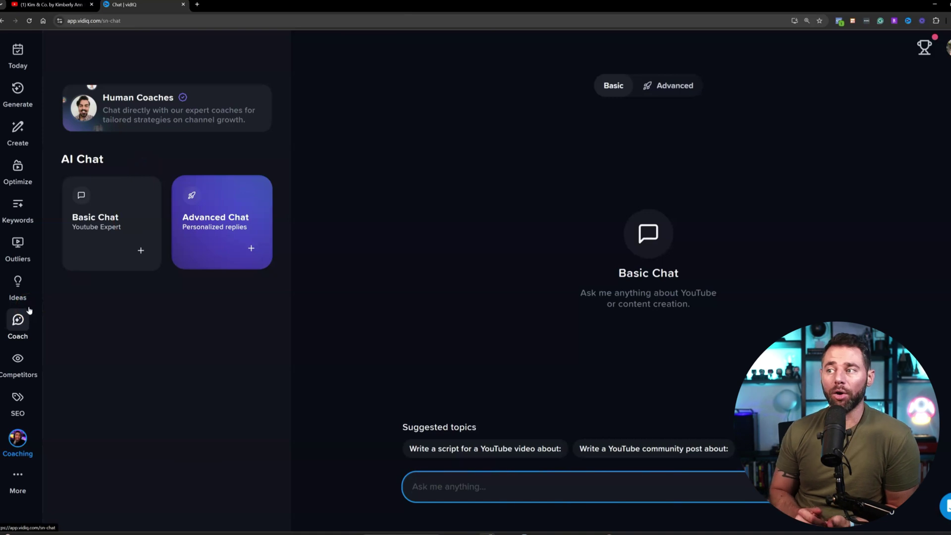
Step: Check the Competitors page's top competitor videos and 60-day daily views comparison, then expand More
left_click(23, 367)
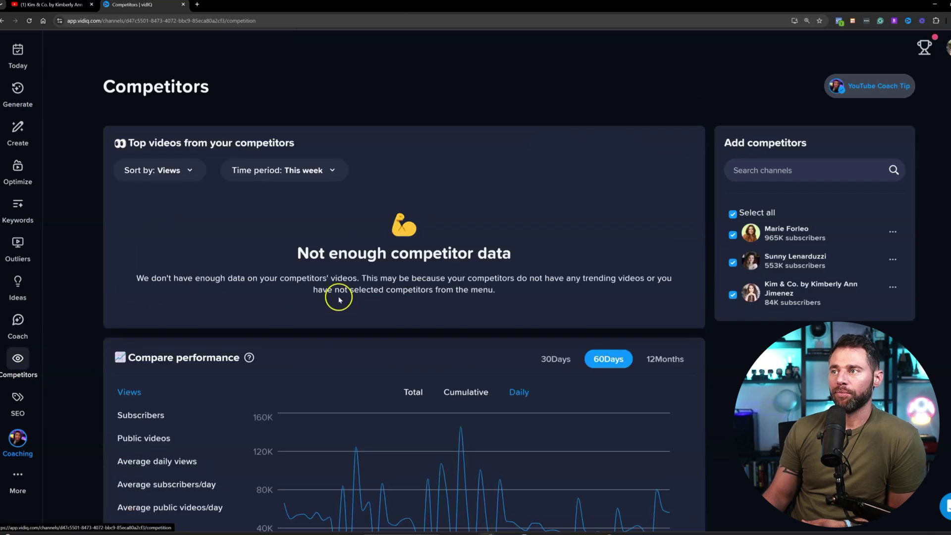
left_click(519, 380)
scroll(519, 380, "down", 3)
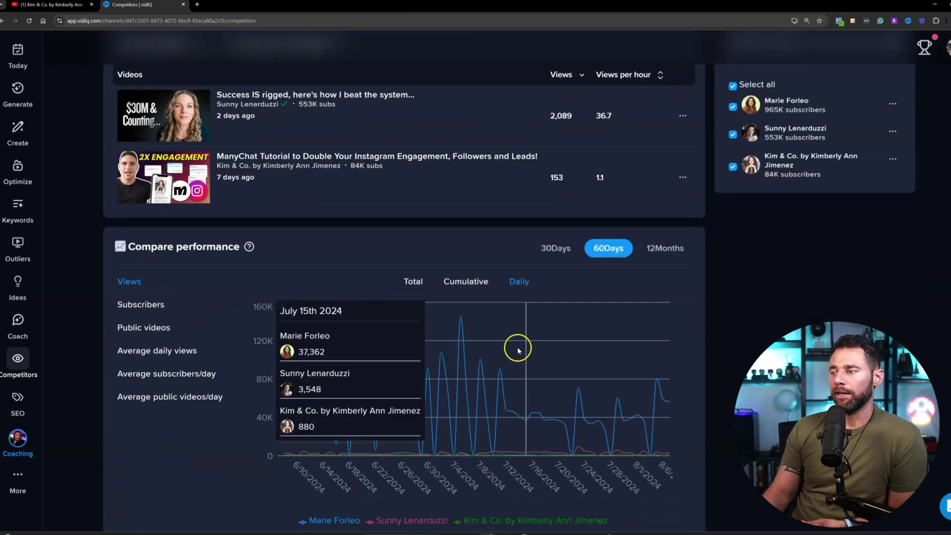
scroll(435, 386, "up", 3)
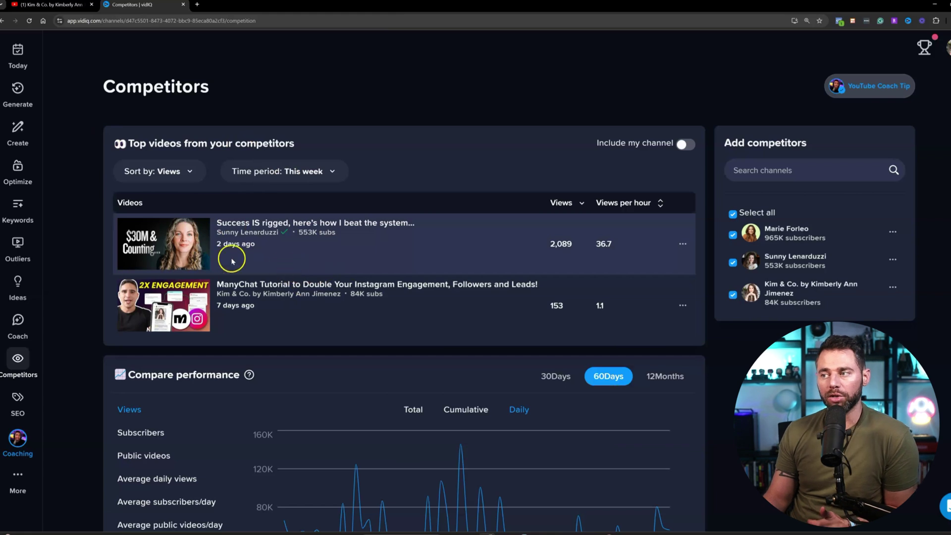
left_click(15, 475)
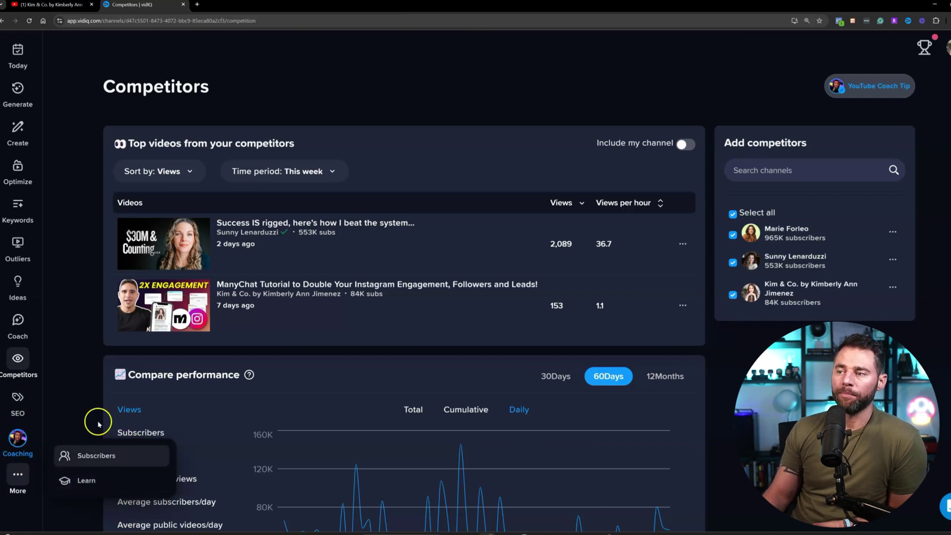
Step: Browse the Daily ideas list of personalized video ideas rated by predicted views
left_click(15, 296)
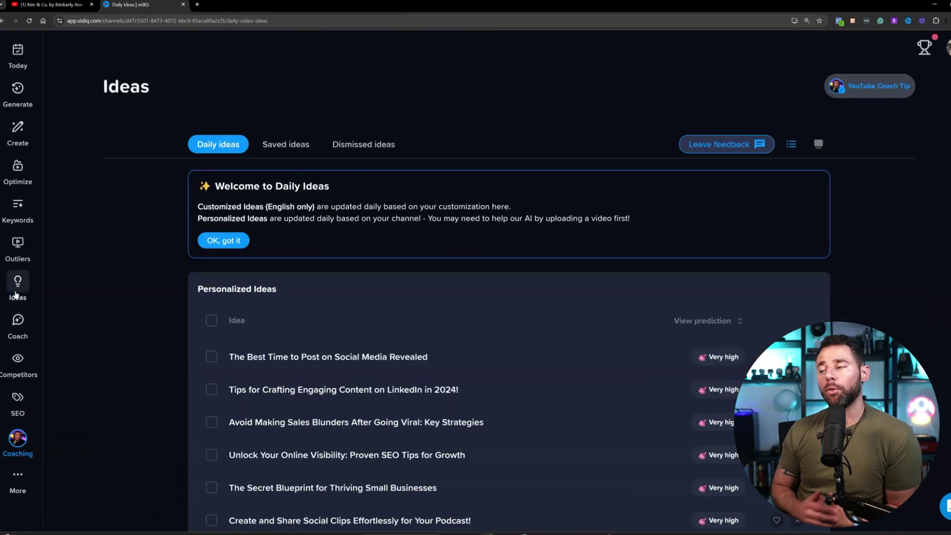
scroll(120, 372, "down", 5)
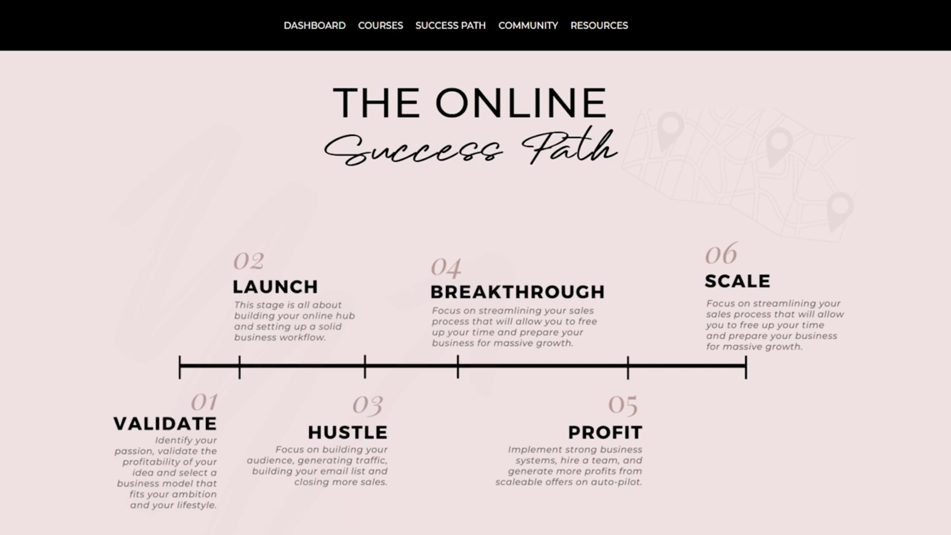
Step: Scroll through the six Success Path stages, Validate through Scale, down to the footer
scroll(475, 268, "down", 15)
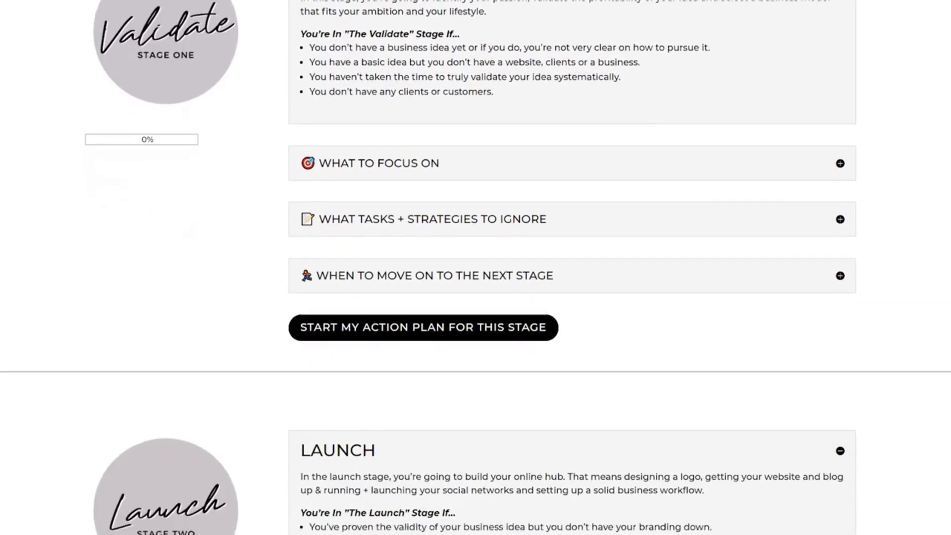
scroll(476, 268, "down", 7)
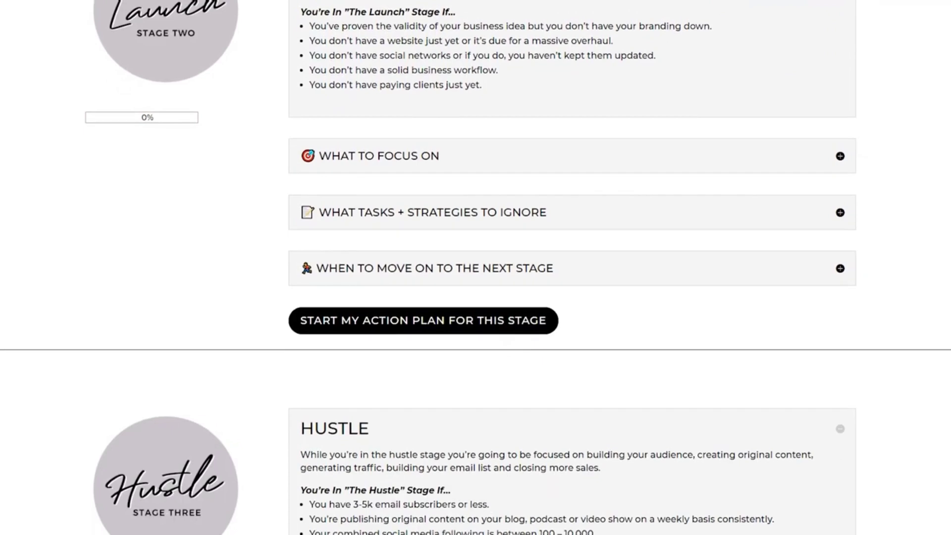
scroll(476, 267, "down", 12)
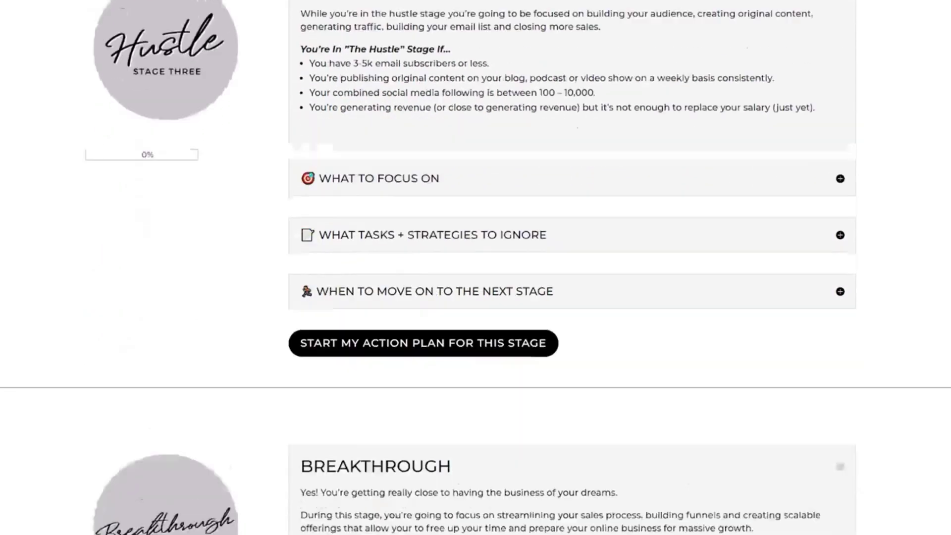
scroll(476, 267, "down", 11)
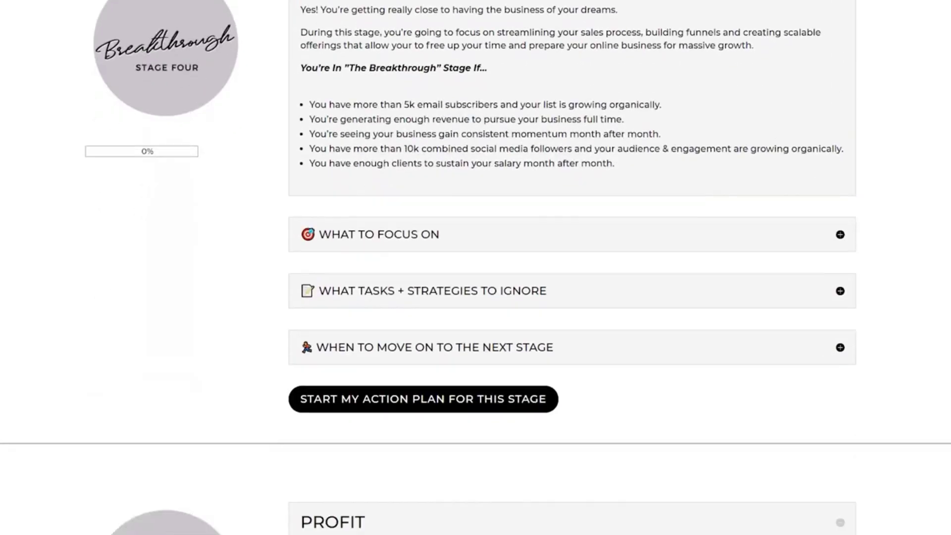
scroll(475, 267, "down", 9)
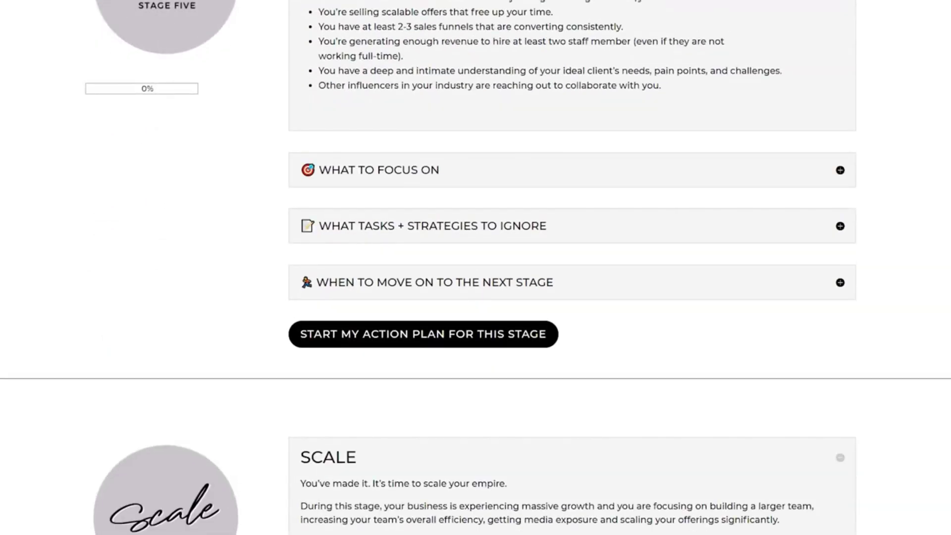
scroll(476, 268, "down", 8)
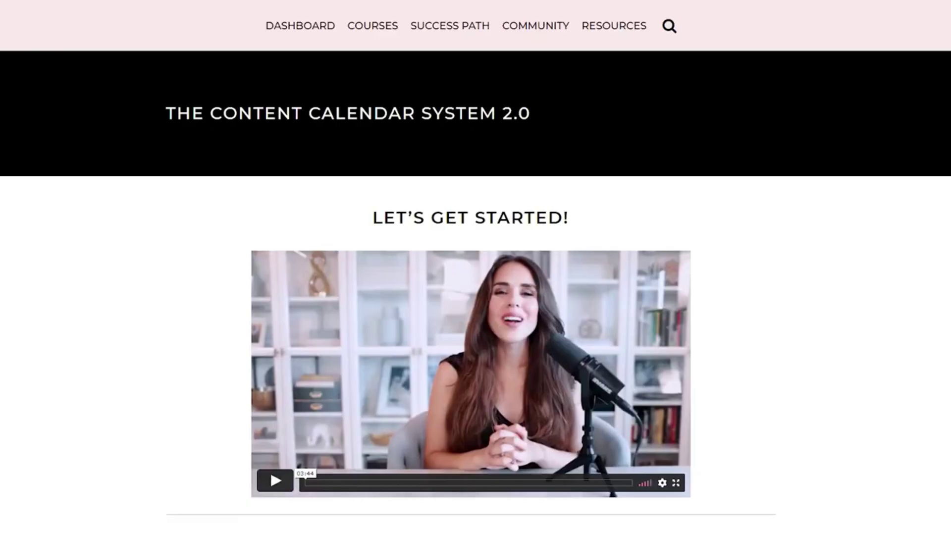
Step: Scroll through The Content Calendar System 2.0 course modules and lesson videos
scroll(476, 268, "down", 5)
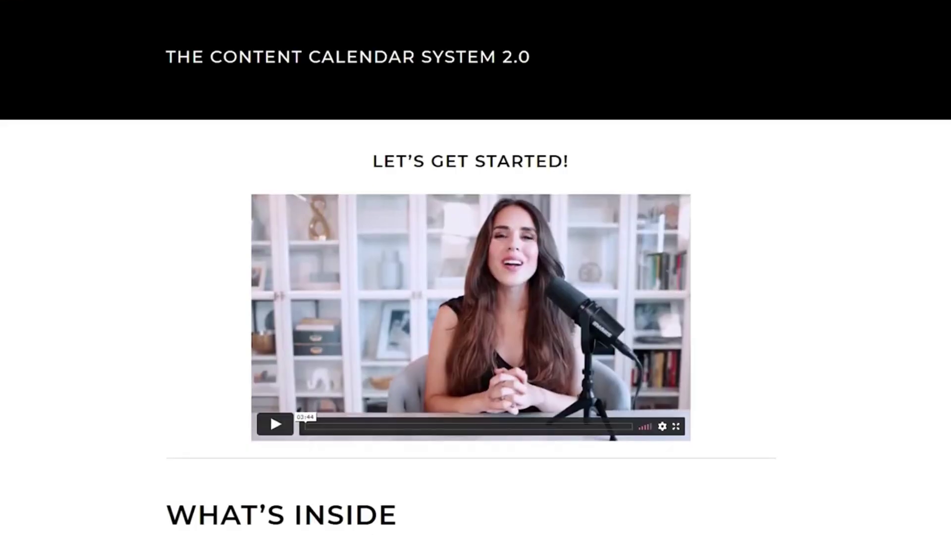
scroll(476, 267, "down", 10)
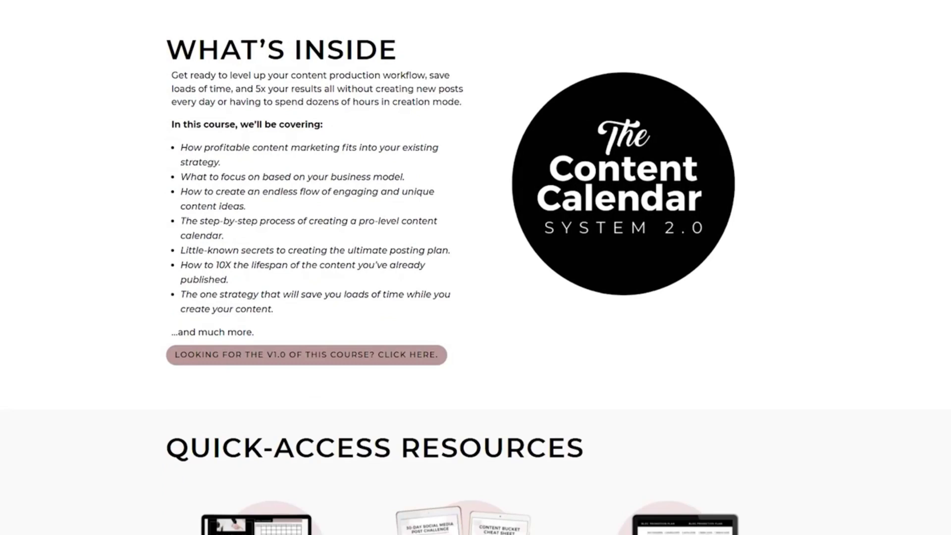
scroll(475, 267, "down", 3)
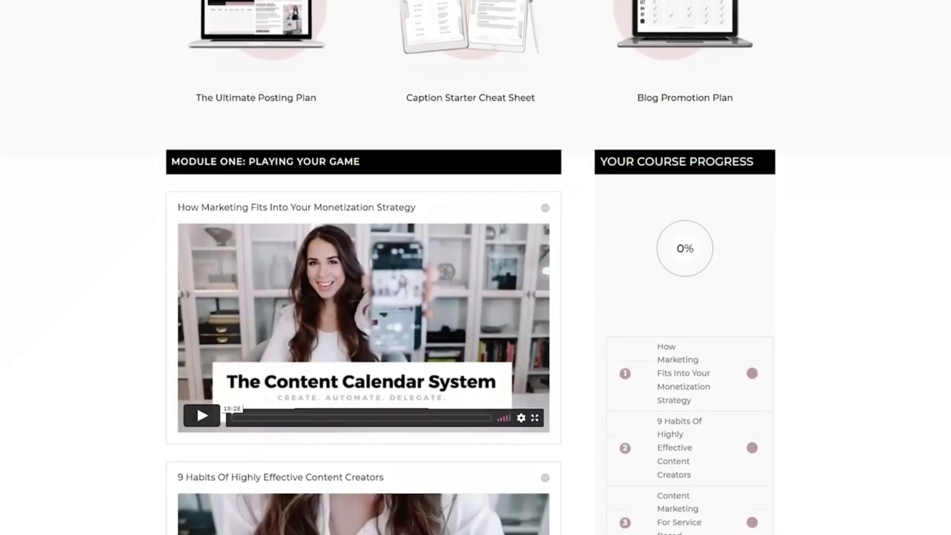
scroll(364, 267, "down", 12)
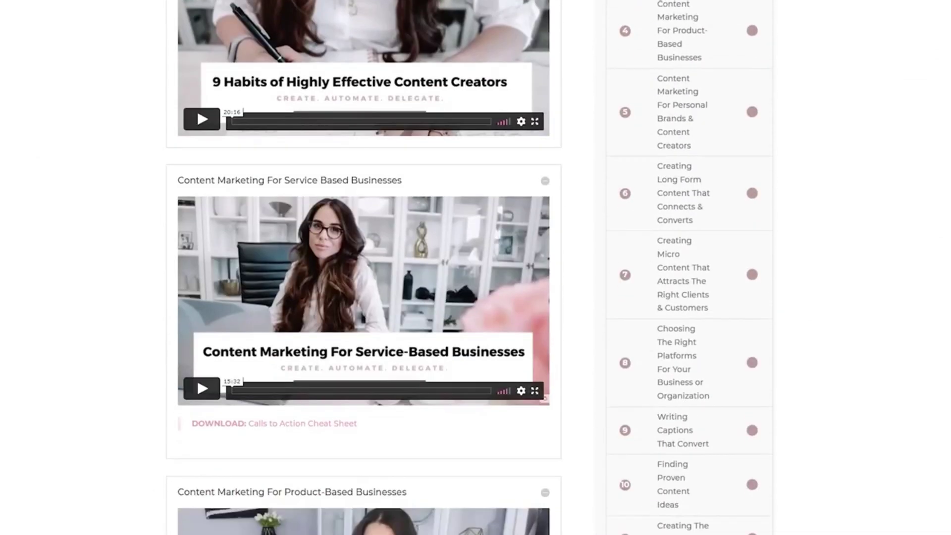
scroll(364, 267, "down", 8)
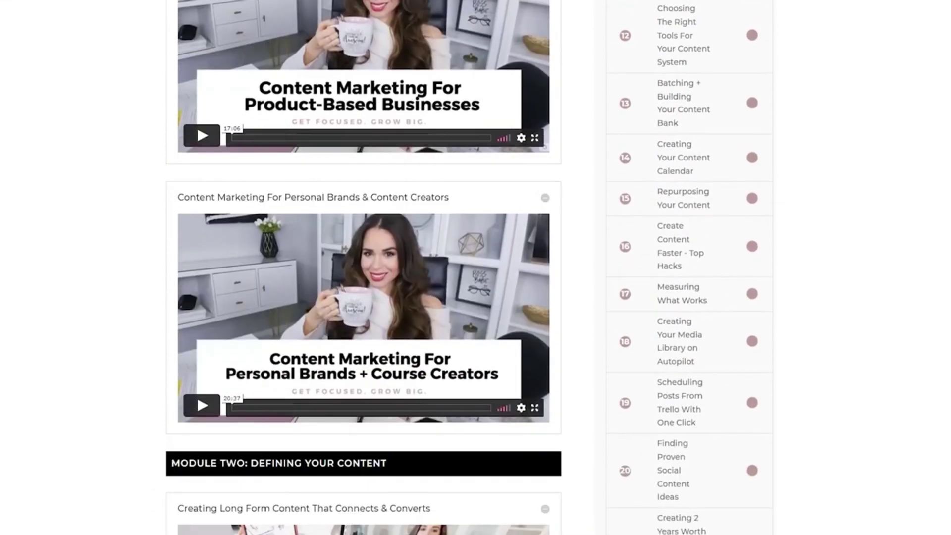
scroll(364, 267, "down", 11)
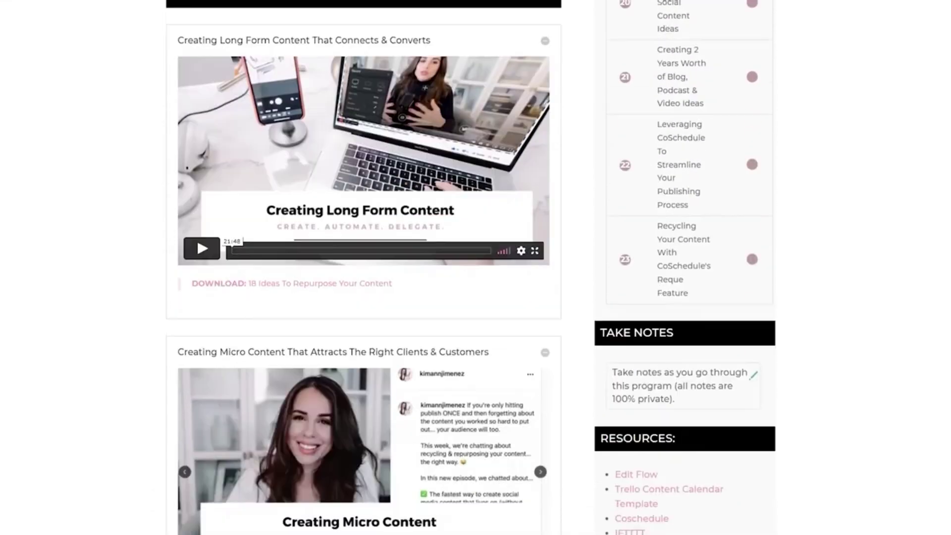
scroll(363, 267, "down", 9)
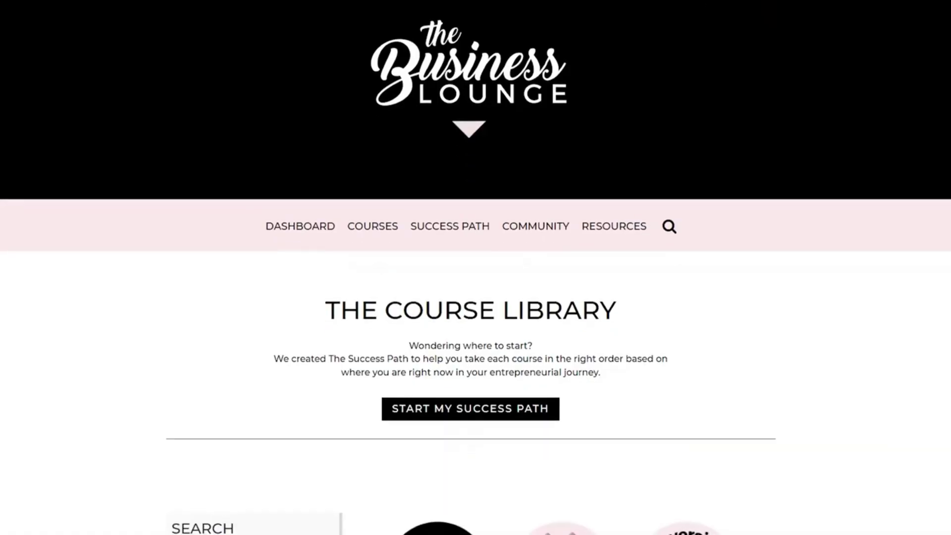
scroll(476, 268, "down", 3)
scroll(475, 268, "down", 3)
scroll(476, 267, "down", 2)
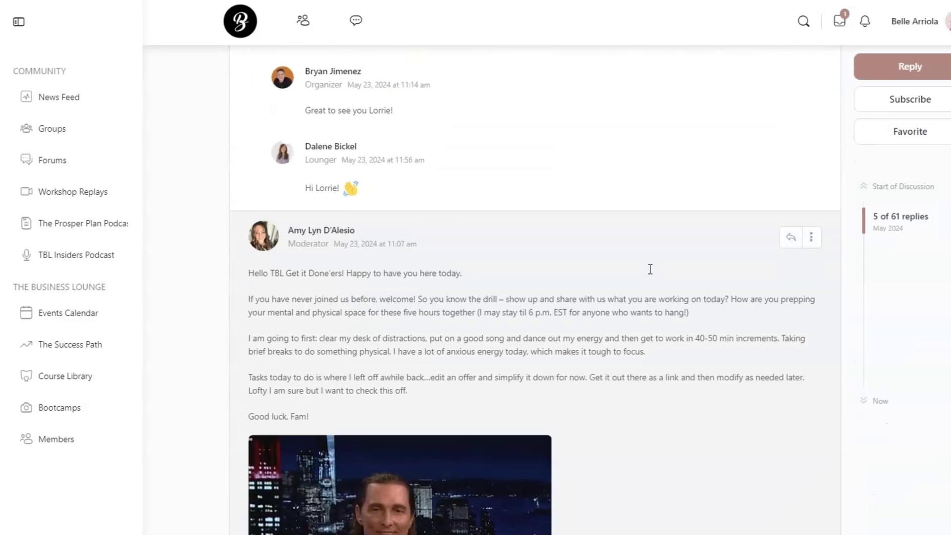
scroll(649, 272, "down", 15)
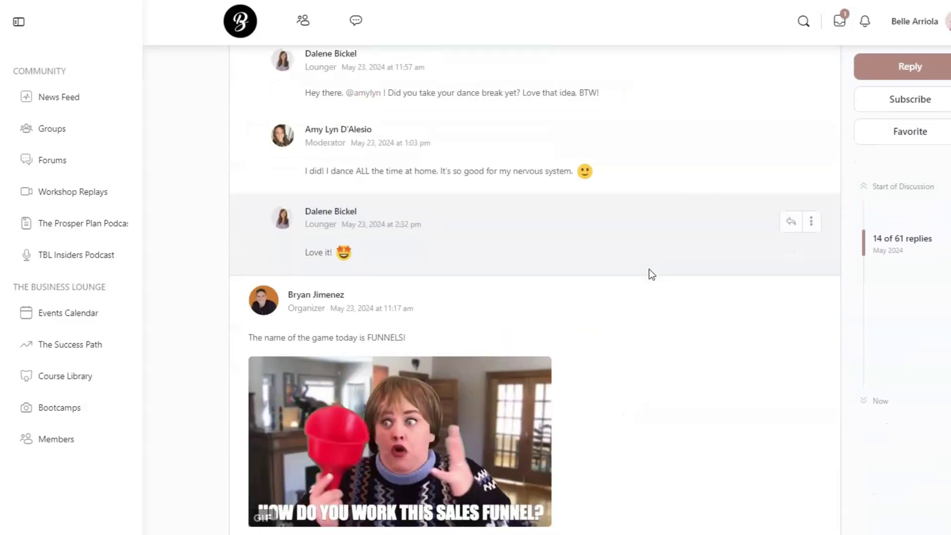
scroll(649, 275, "down", 15)
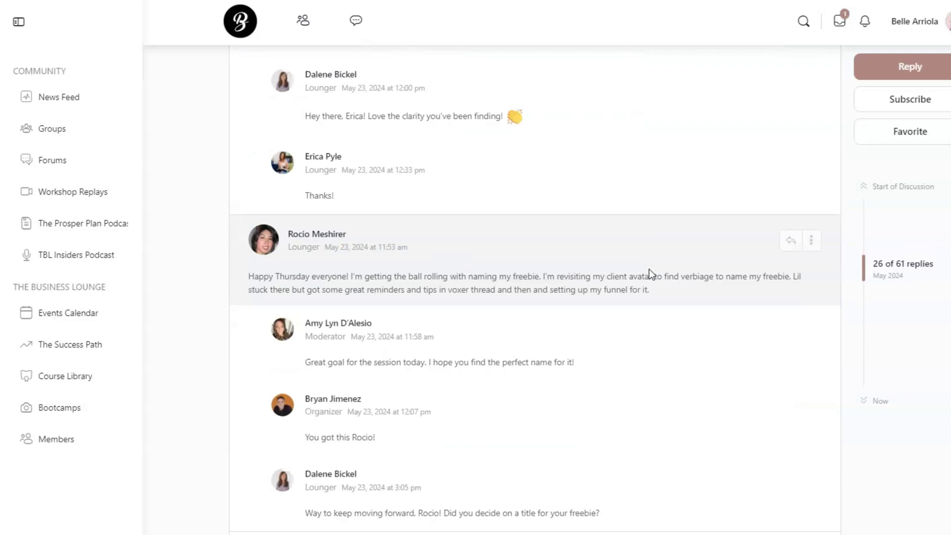
scroll(649, 274, "down", 15)
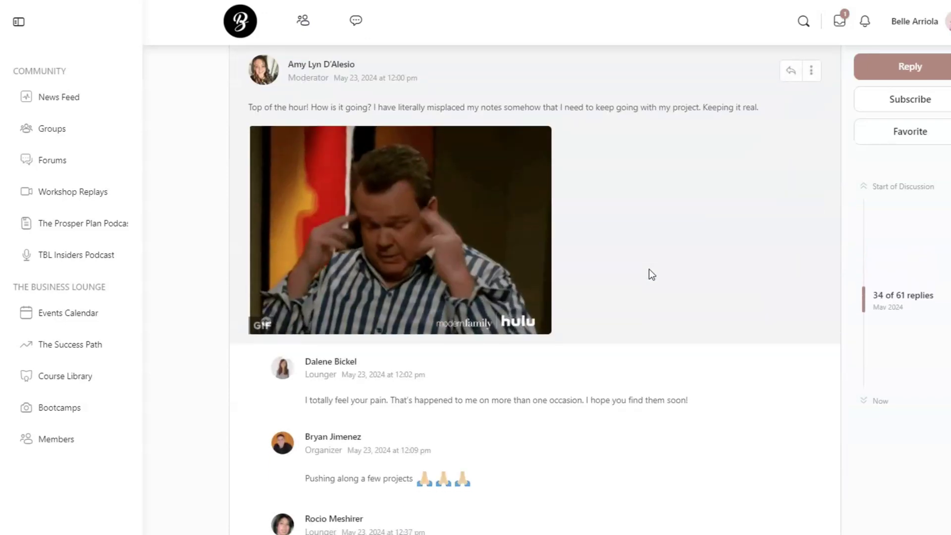
scroll(649, 275, "down", 10)
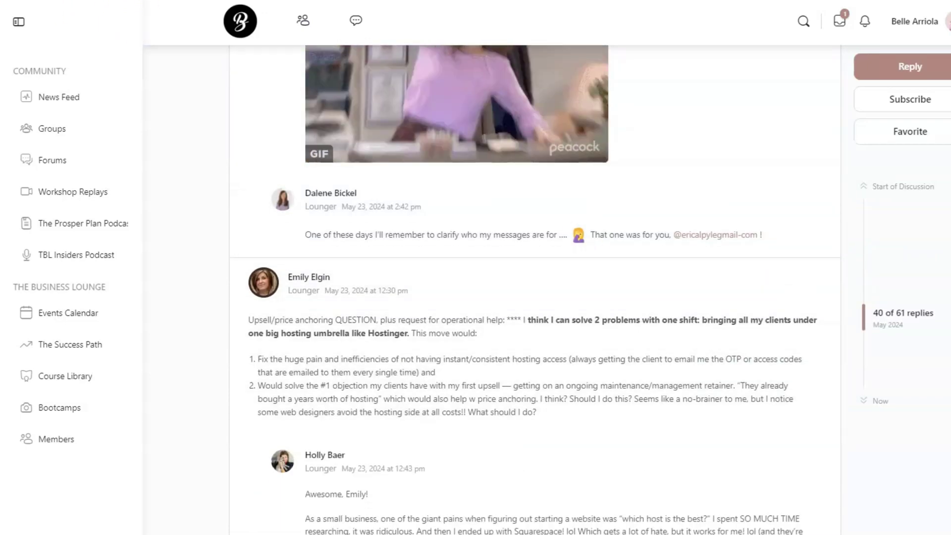